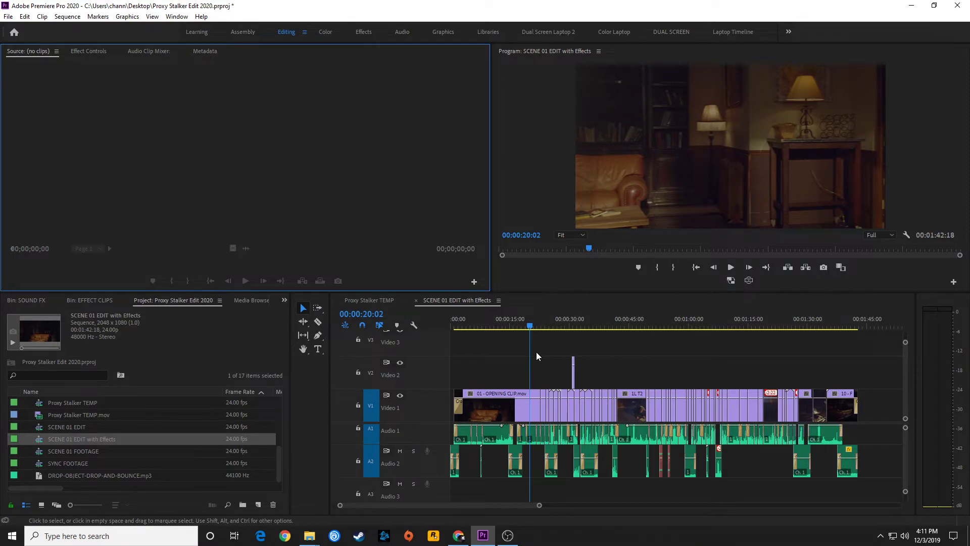
Move the opening clip to the sequence end, closing the gap with Ctrl, then put it back
left_click_drag(498, 407, 892, 402)
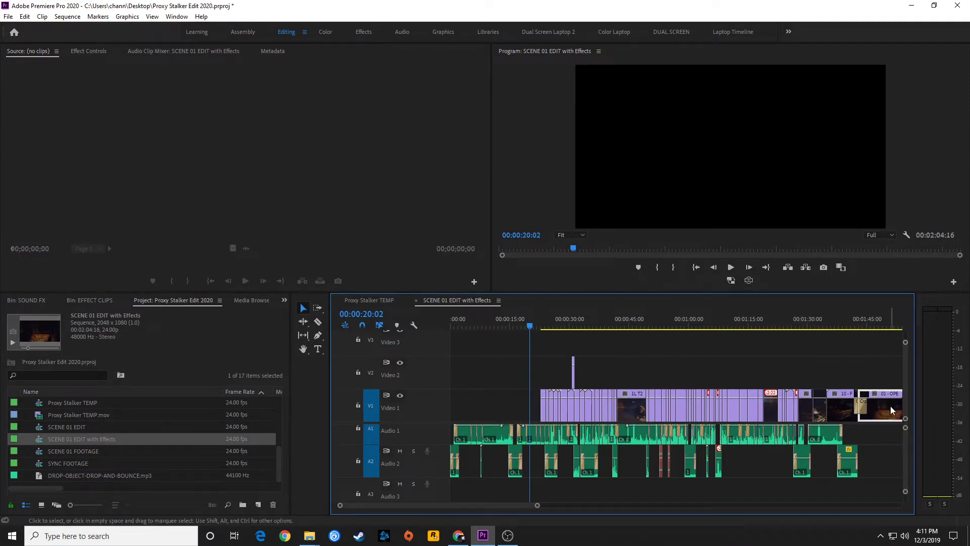
key("ctrl")
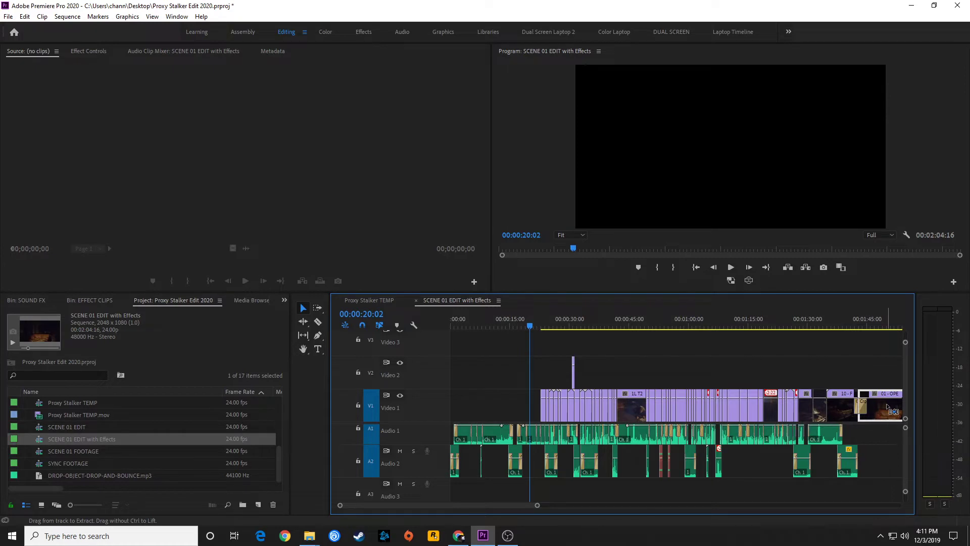
left_click_drag(890, 410, 482, 401)
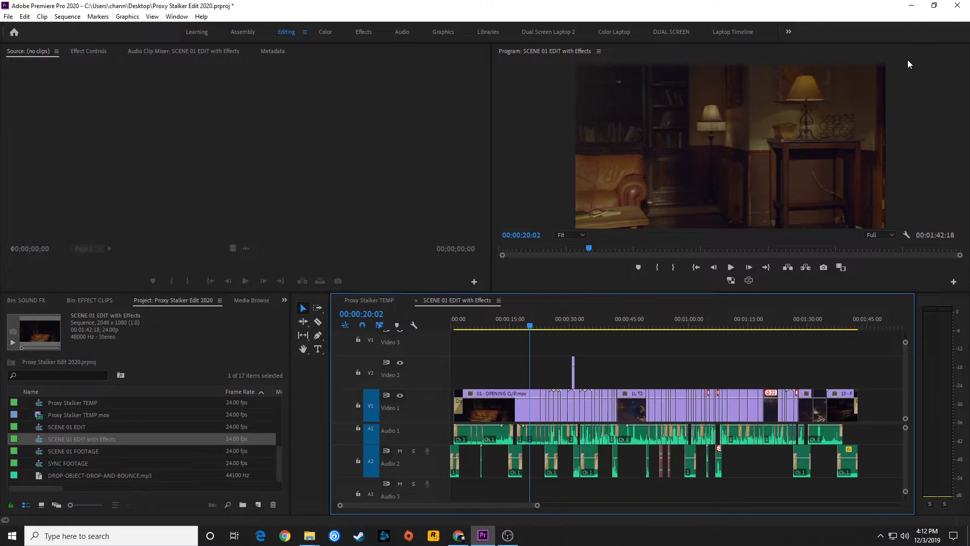
Cut the opening clip and paste it at the sequence end, then undo to restore it
key("d")
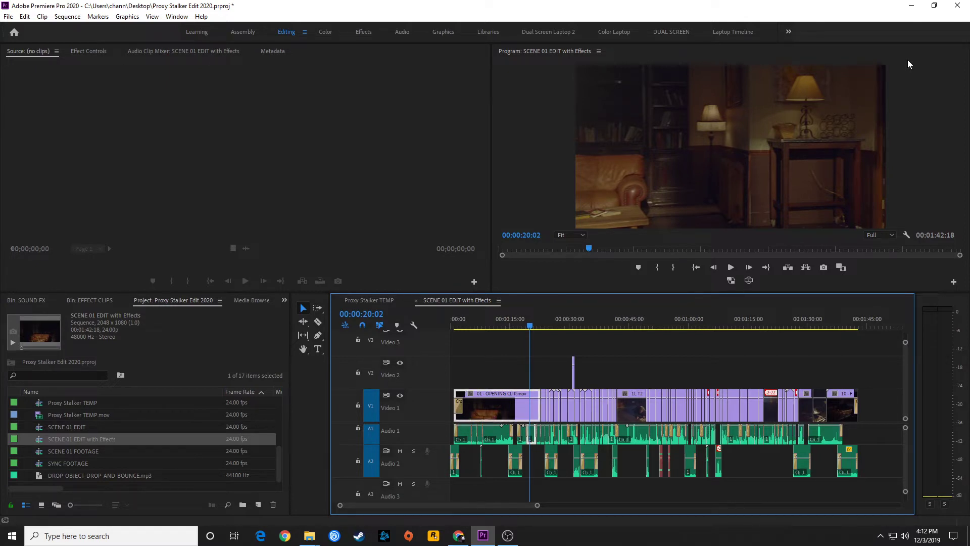
key("Delete")
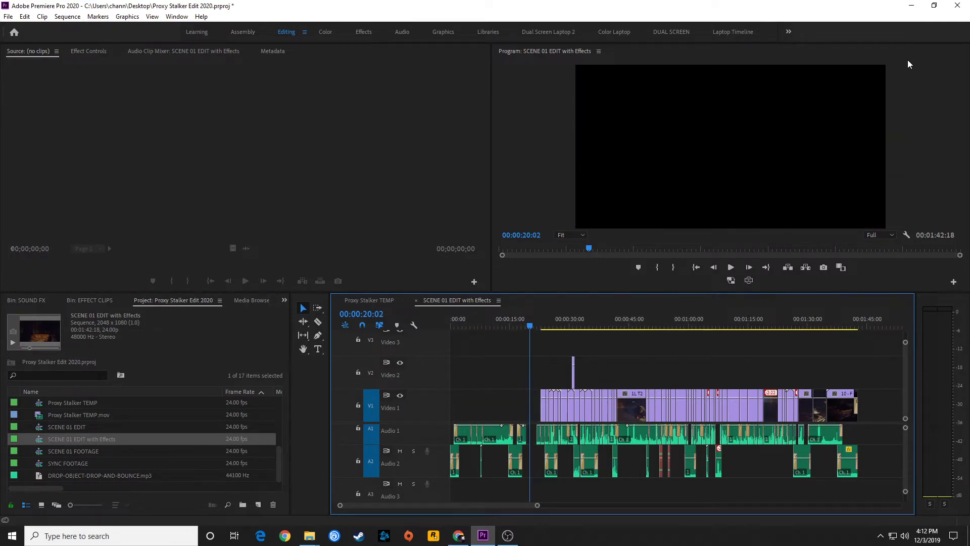
key("End")
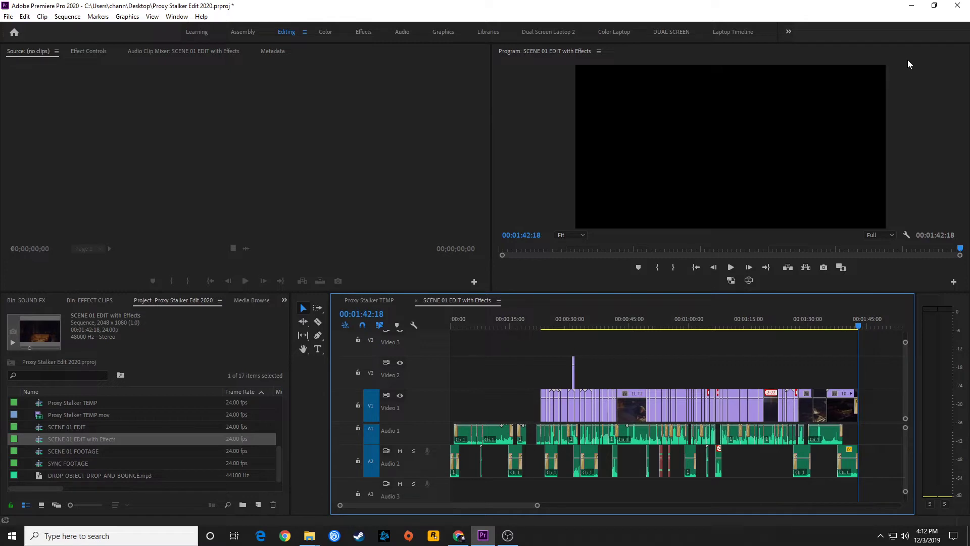
key("ctrl+v")
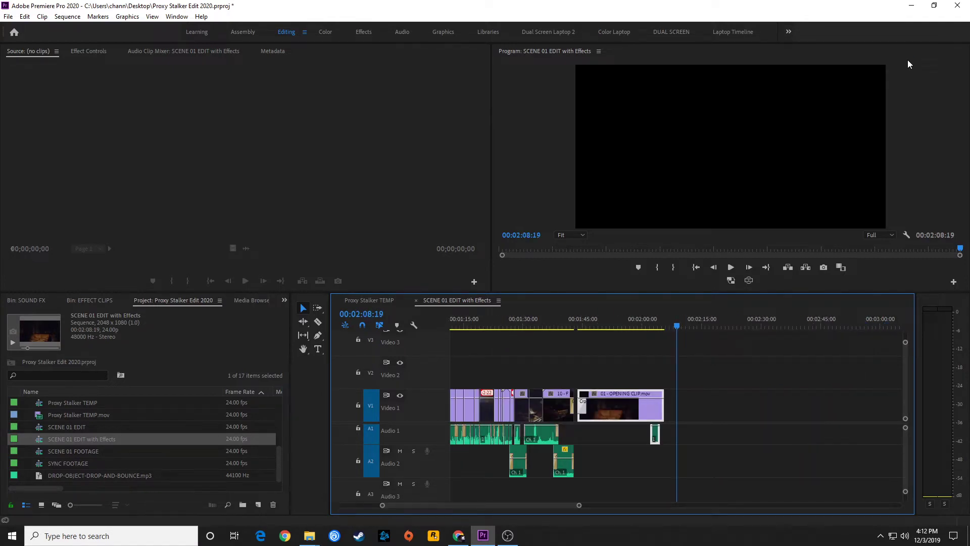
key("ctrl+z")
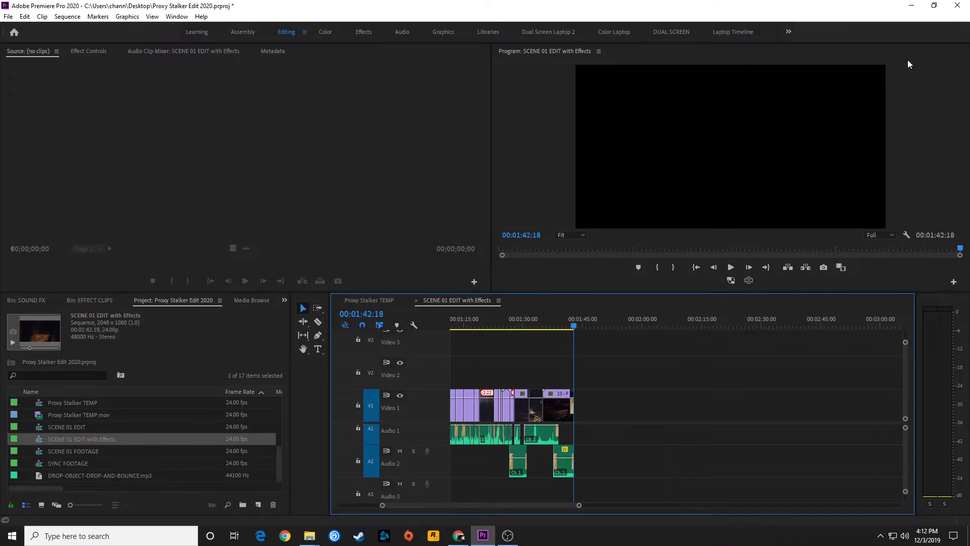
key("Home")
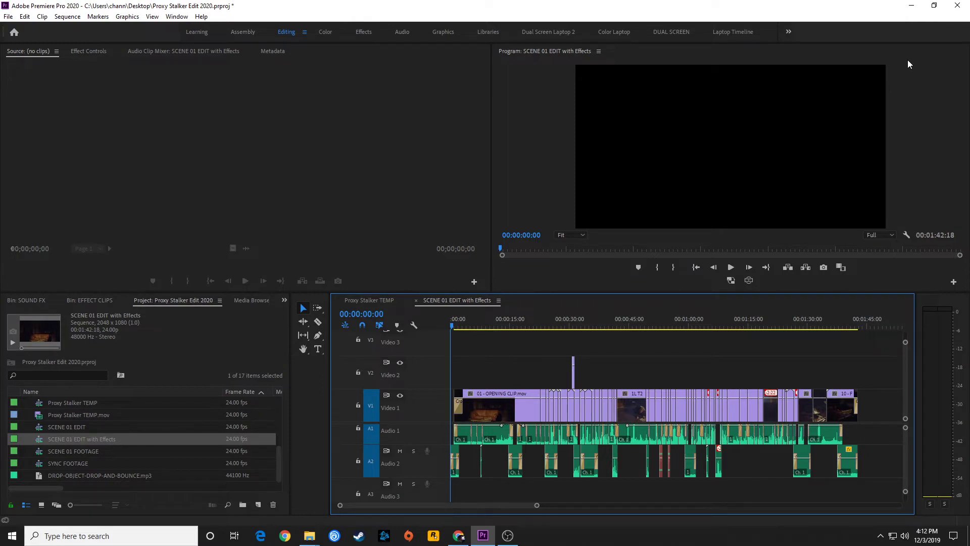
Play from the start, drag the opening clip to the end, undo and redo the move
key("Down")
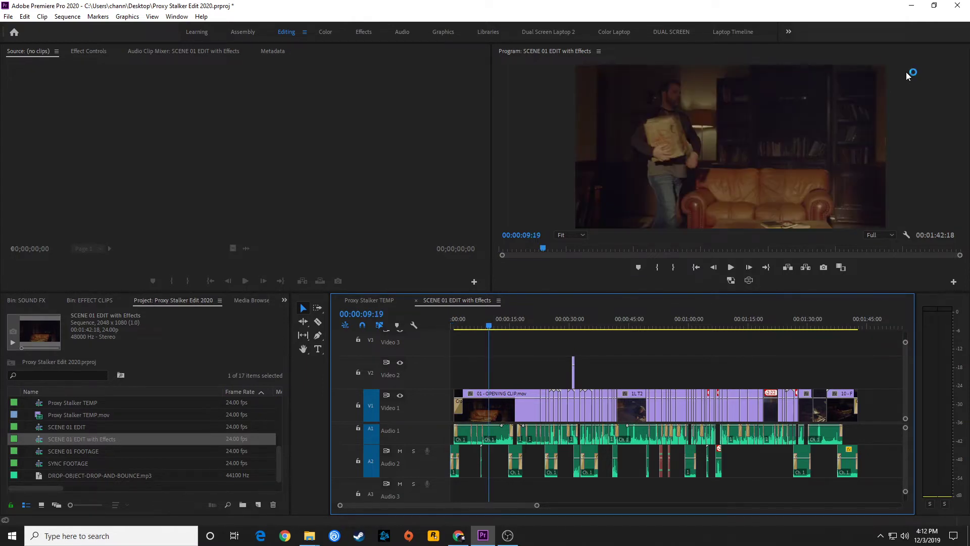
left_click_drag(517, 397, 849, 415)
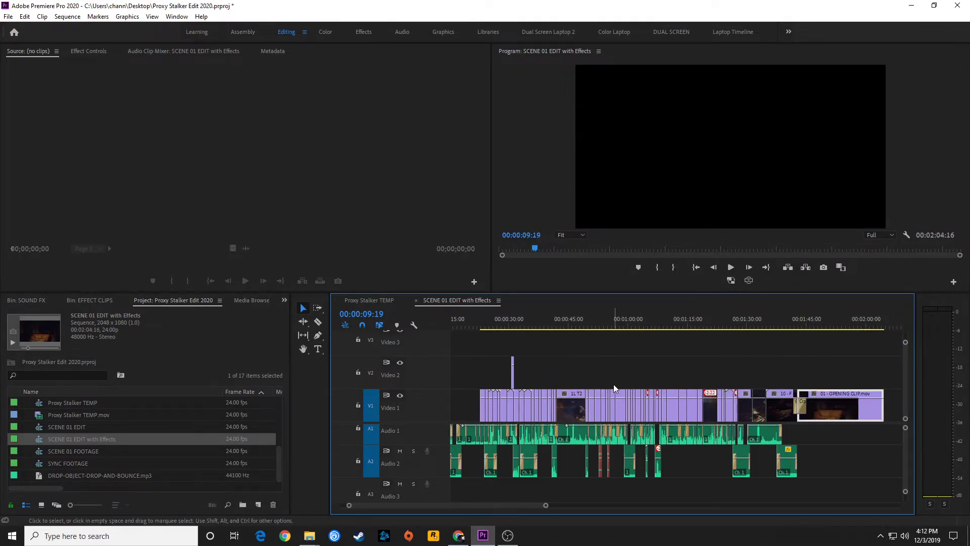
key("ctrl+z")
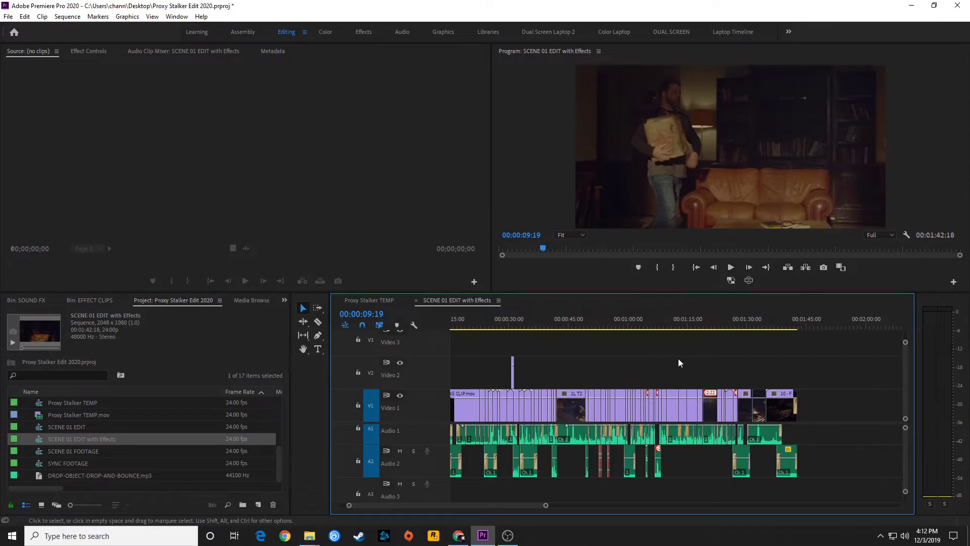
left_click(512, 318)
key("ctrl+shift+z")
key("End")
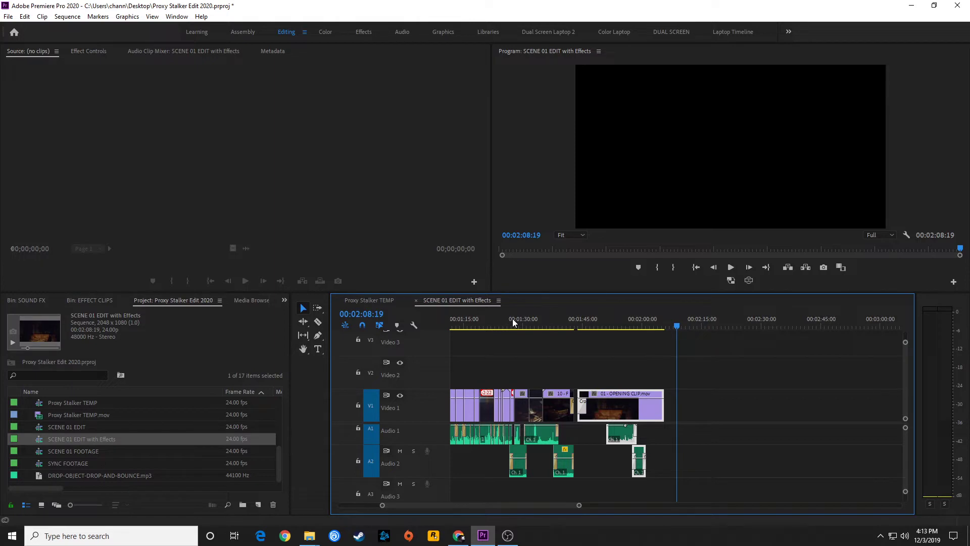
key("Delete")
key("Home")
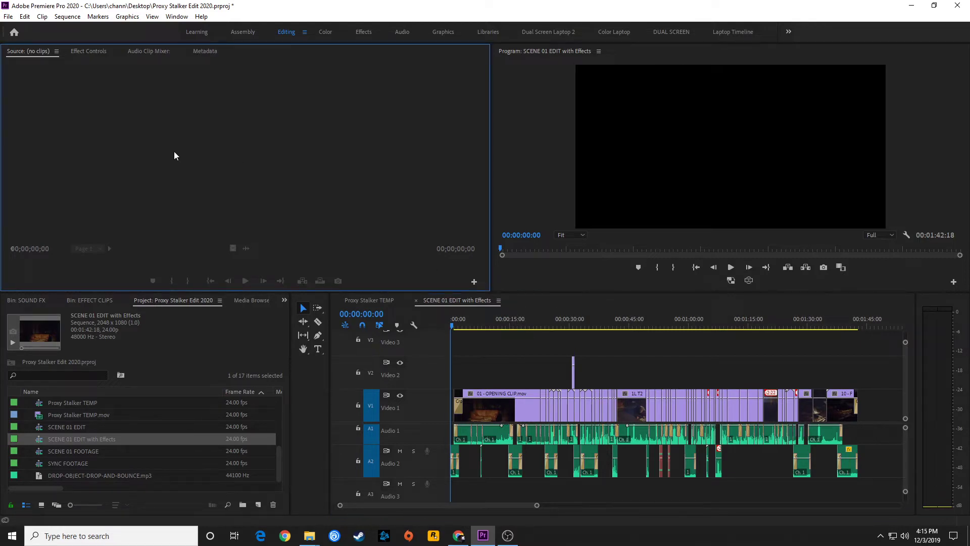
Check the Edit menu, restore and re-maximize the program window, then bring Edit up again
left_click(24, 16)
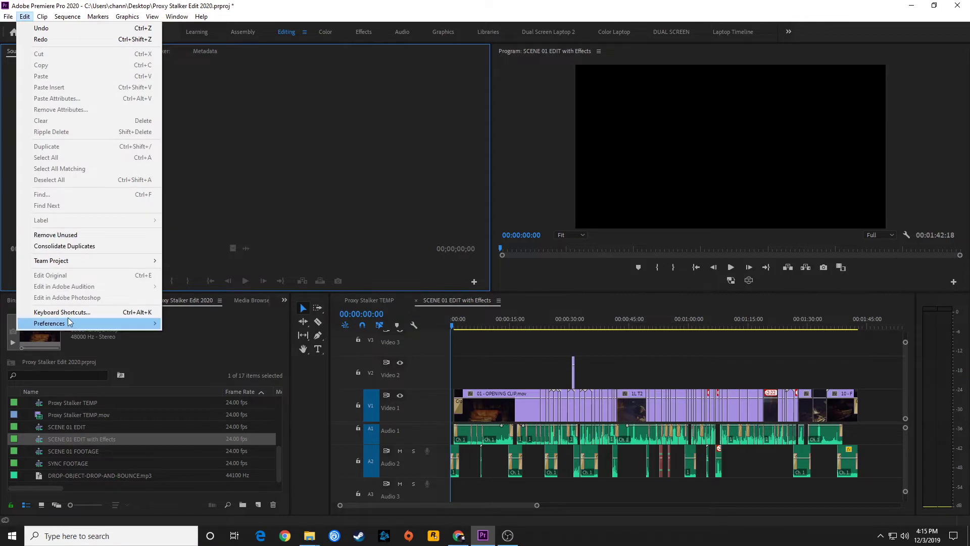
left_click(234, 104)
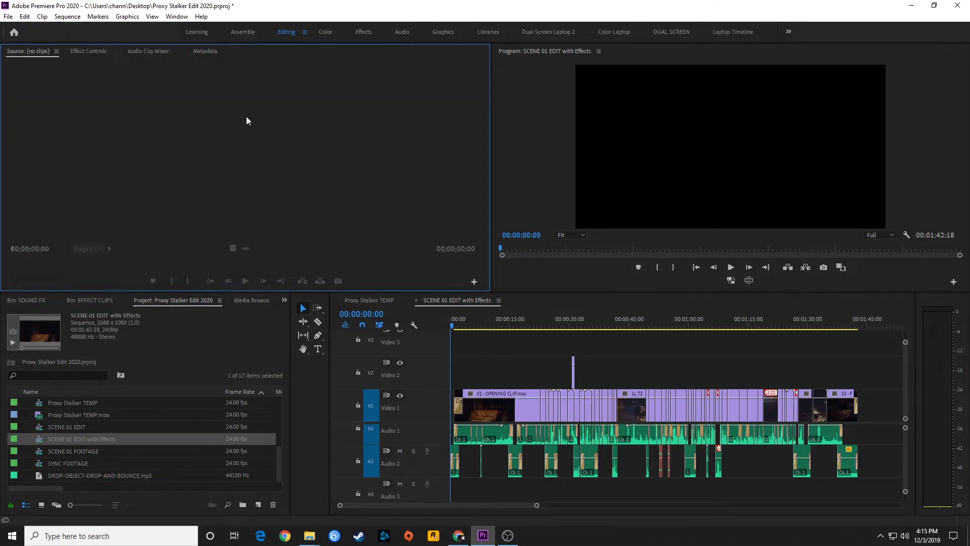
double_click(40, 7)
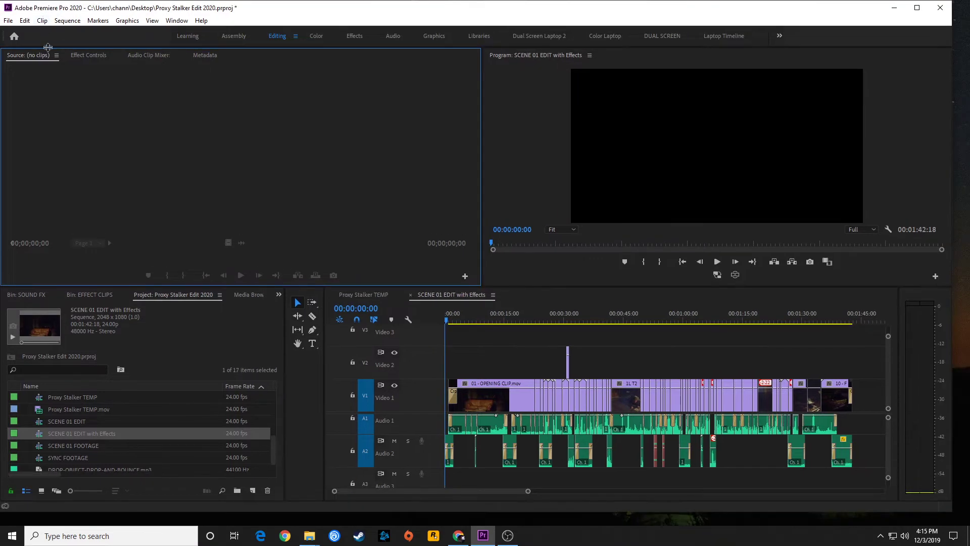
left_click(917, 8)
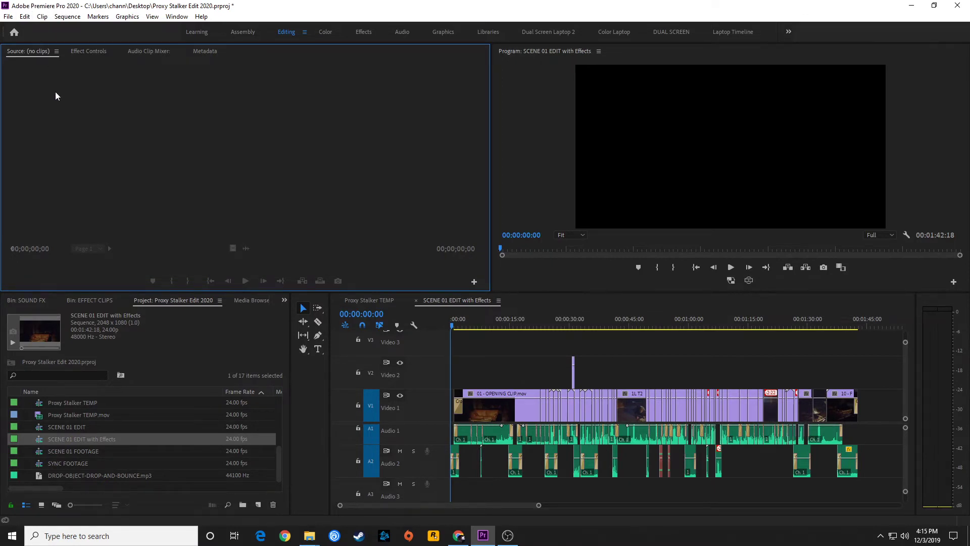
left_click(22, 20)
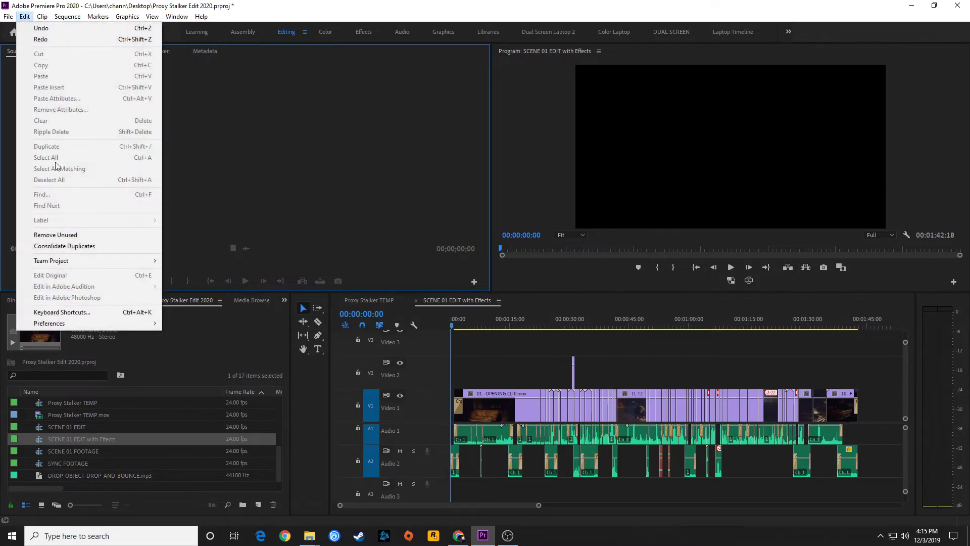
Open Edit > Keyboard Shortcuts, cancel it, then bring it back with Ctrl+Alt+K
left_click(73, 313)
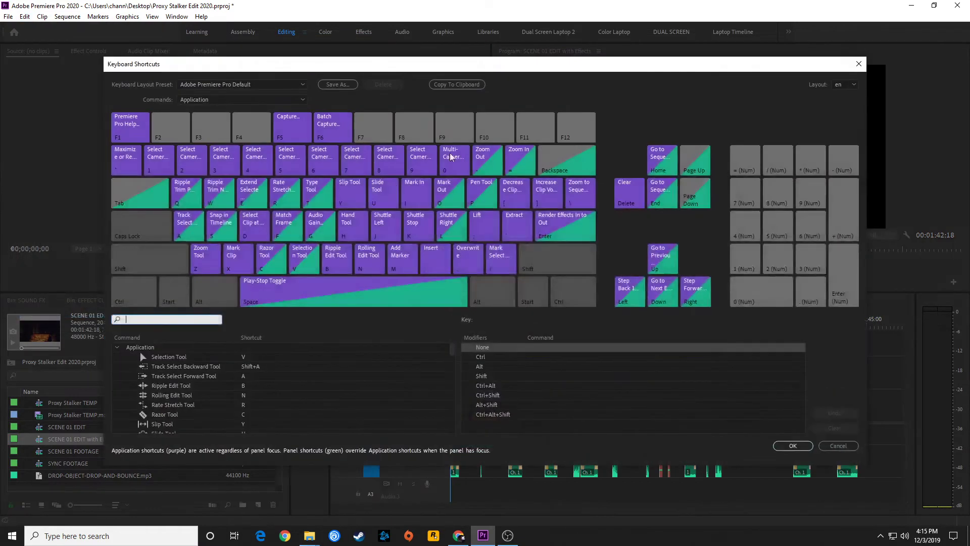
left_click(837, 445)
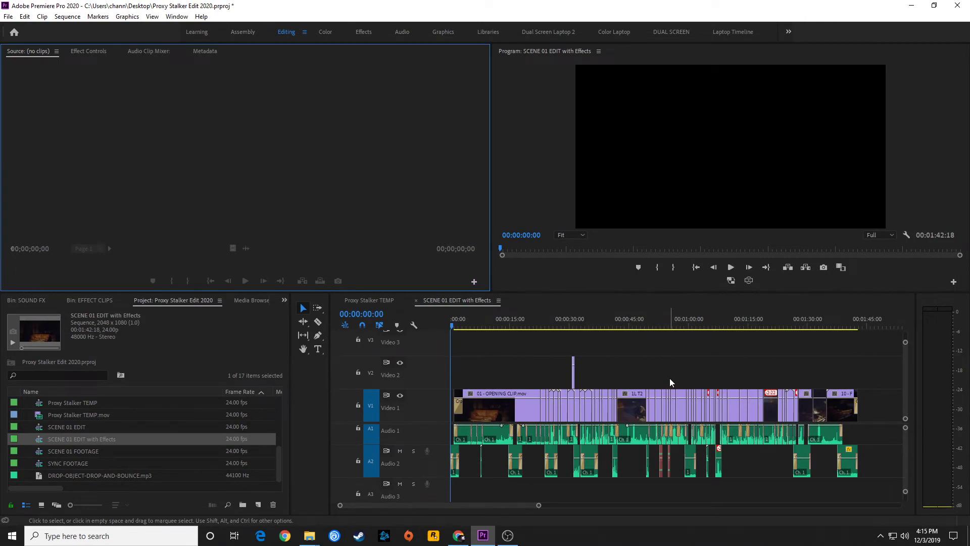
key("ctrl+alt+k")
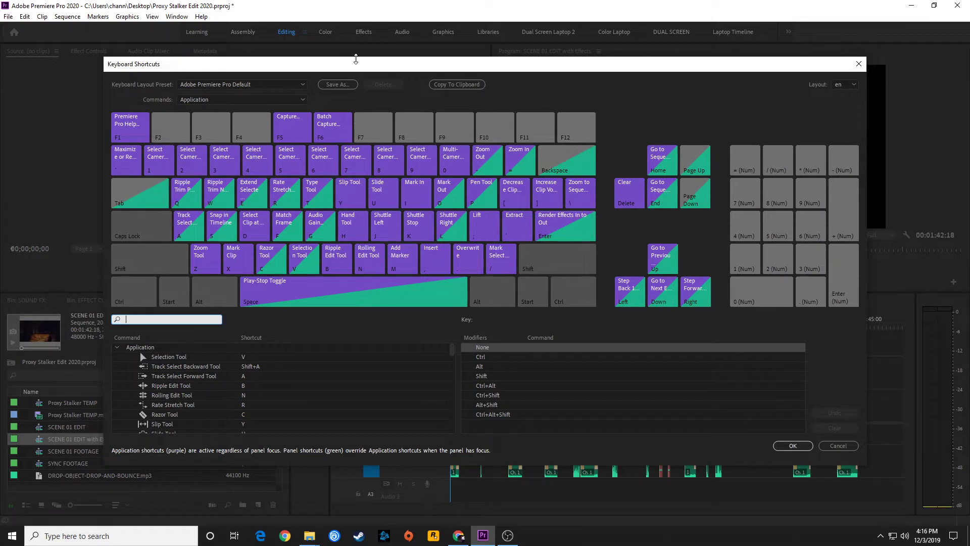
Enlarge the Keyboard Shortcuts dialog to full screen and search for 'mark in', then 'mark out'
left_click_drag(315, 68, 308, 46)
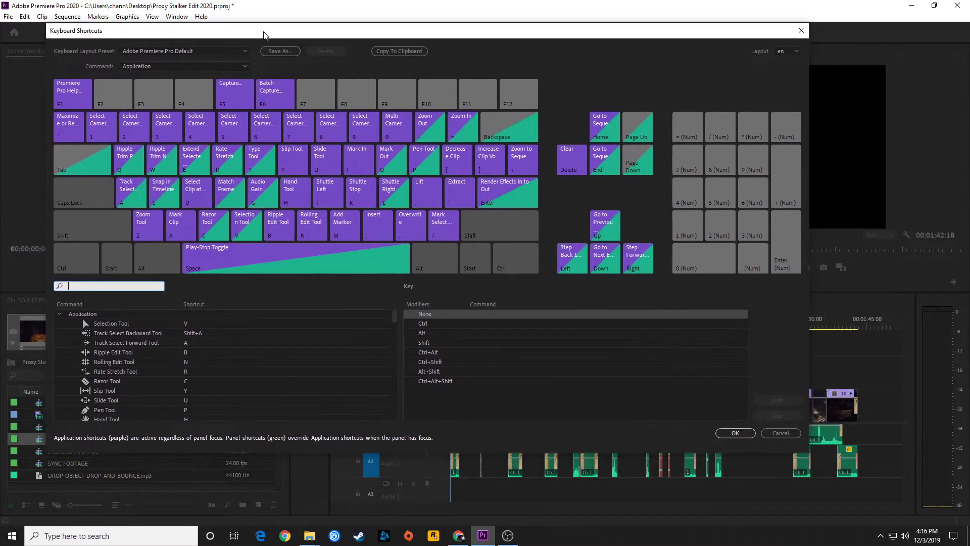
left_click_drag(807, 447, 920, 511)
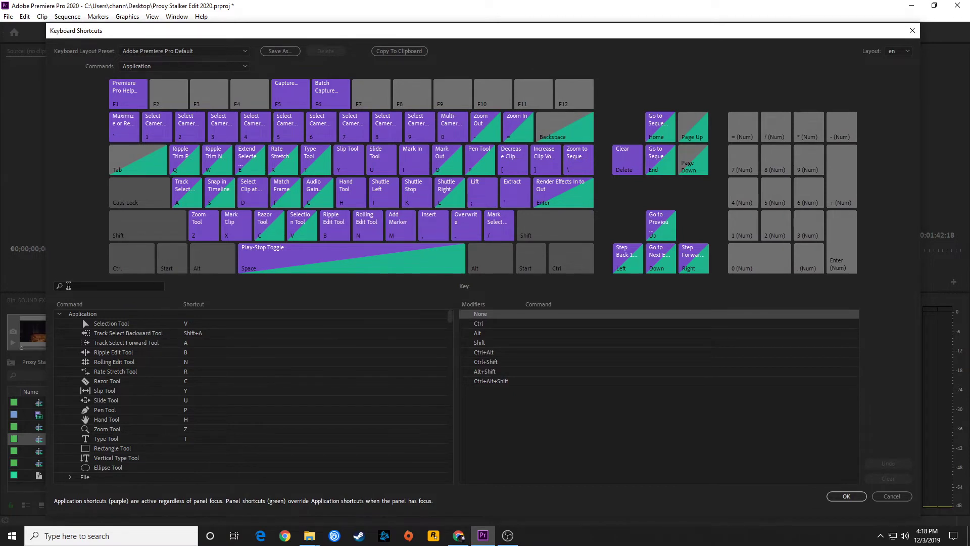
left_click(75, 287)
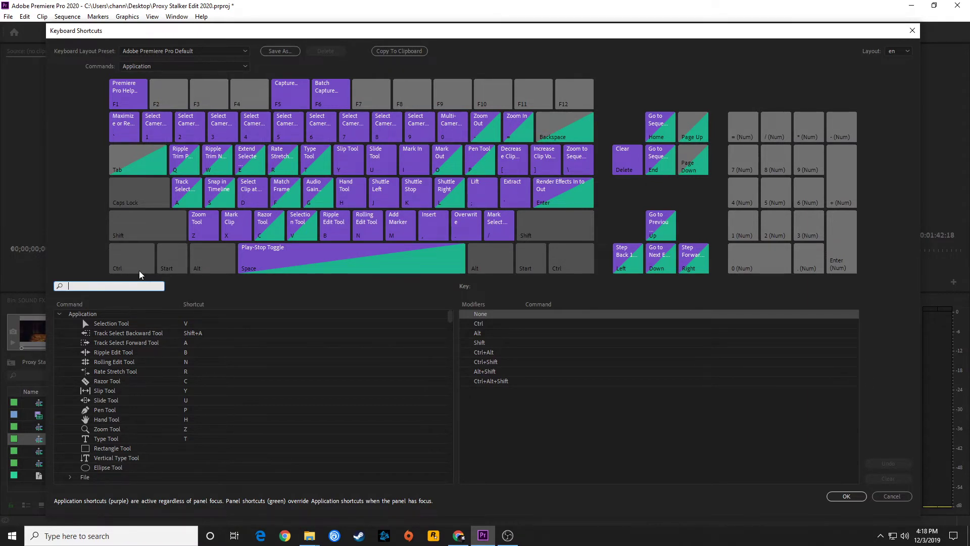
type("mark in")
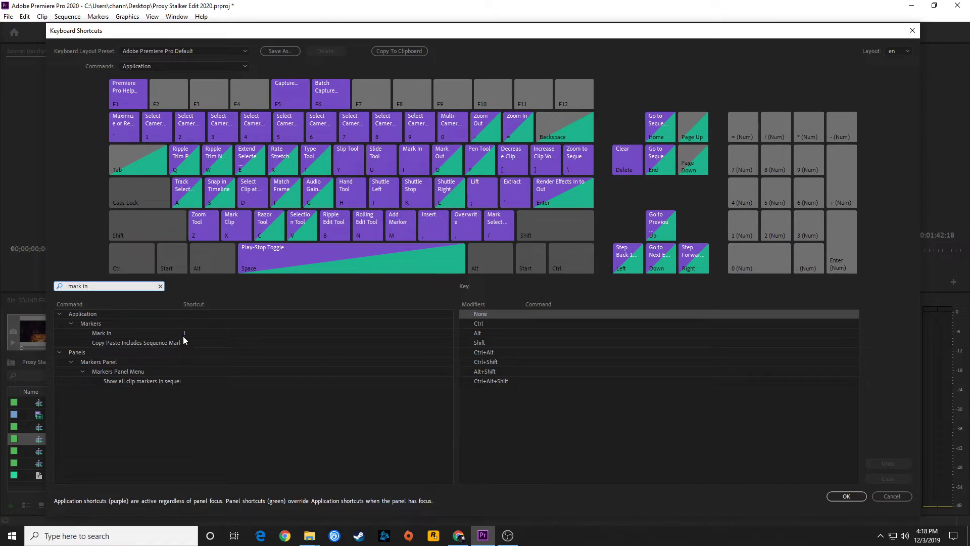
key("BackSpace")
key("BackSpace")
type("out")
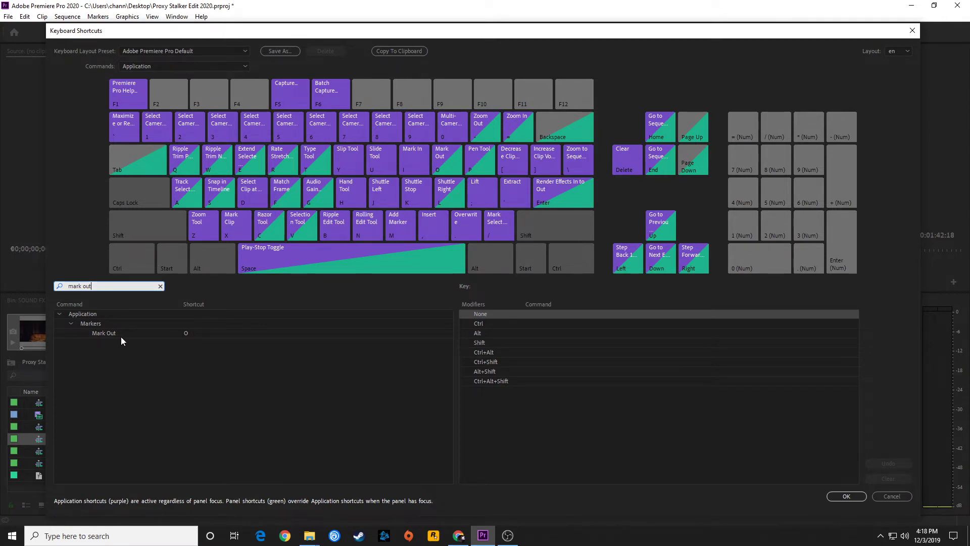
Replace the search query with 'merge' so only Merge Clips... is listed
key("BackSpace")
key("BackSpace")
key("BackSpace")
key("BackSpace")
key("BackSpace")
key("BackSpace")
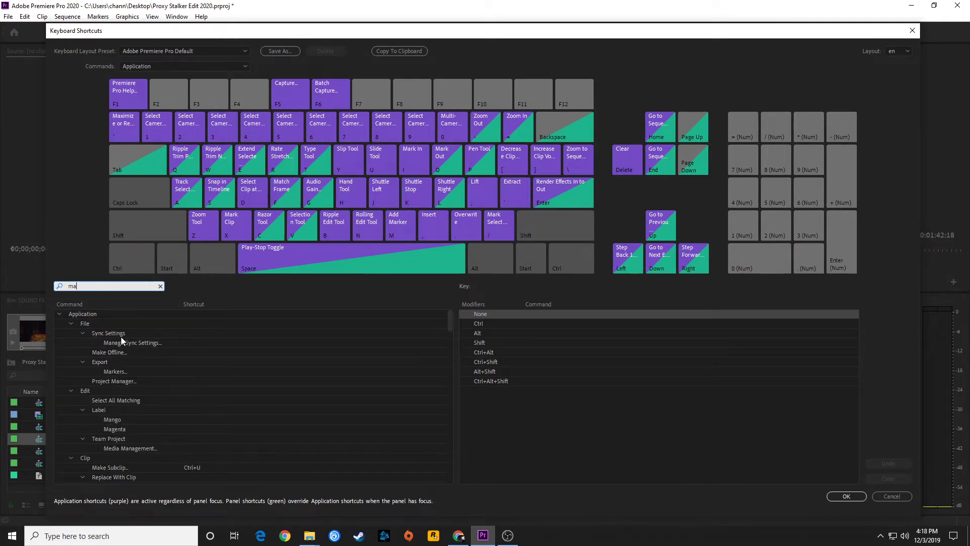
key("BackSpace")
type("erge")
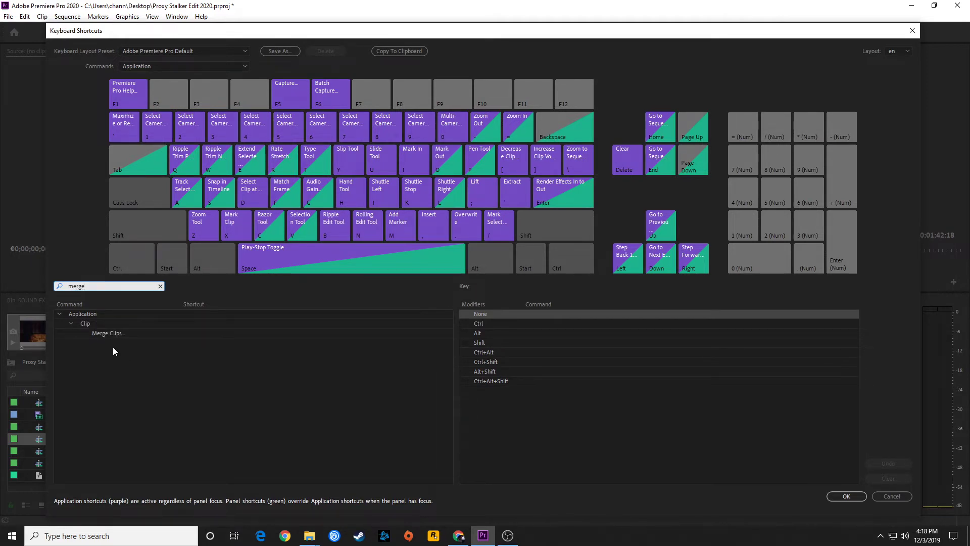
Assign Ctrl+Alt+G to Merge Clips..., previewing the existing Ctrl+Alt shortcuts first
left_click(191, 333)
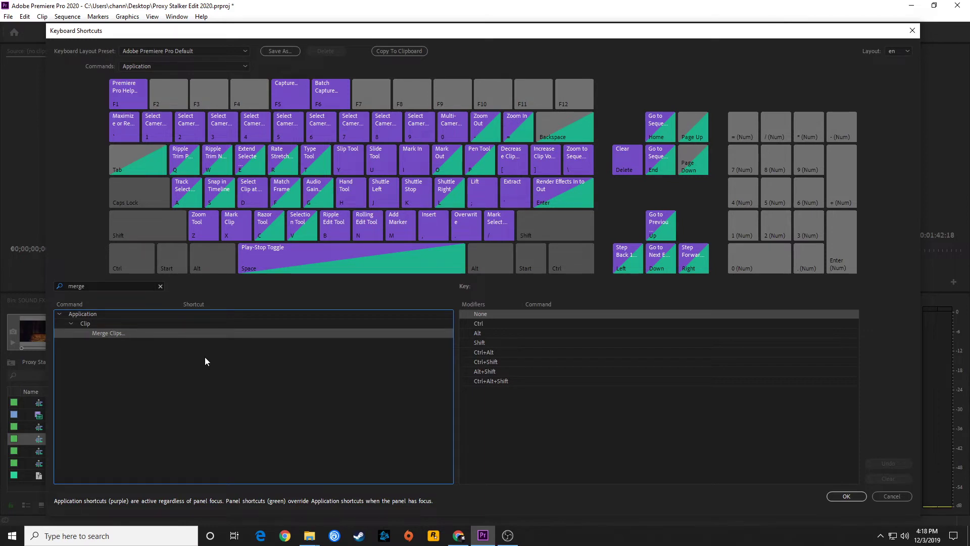
left_click(192, 333)
key("ctrl+alt")
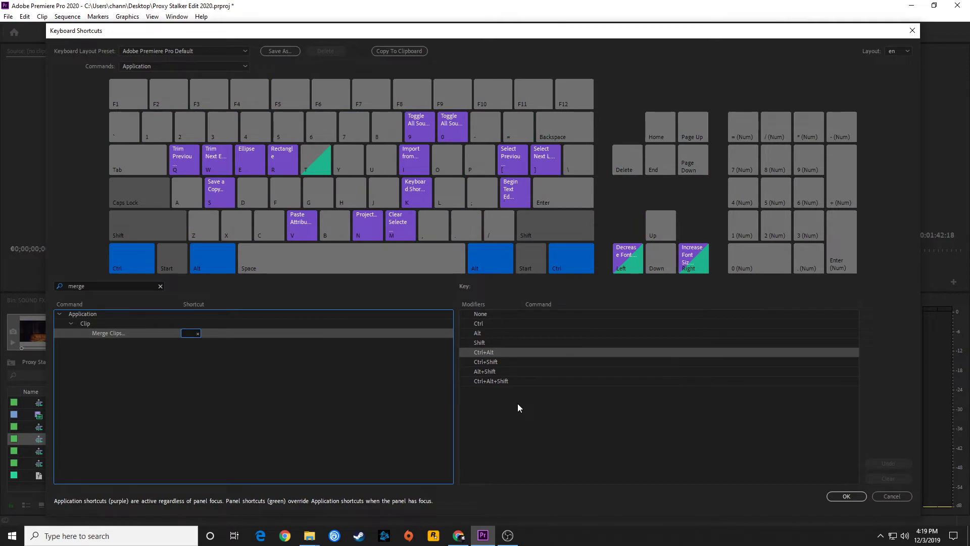
key("ctrl+alt+g")
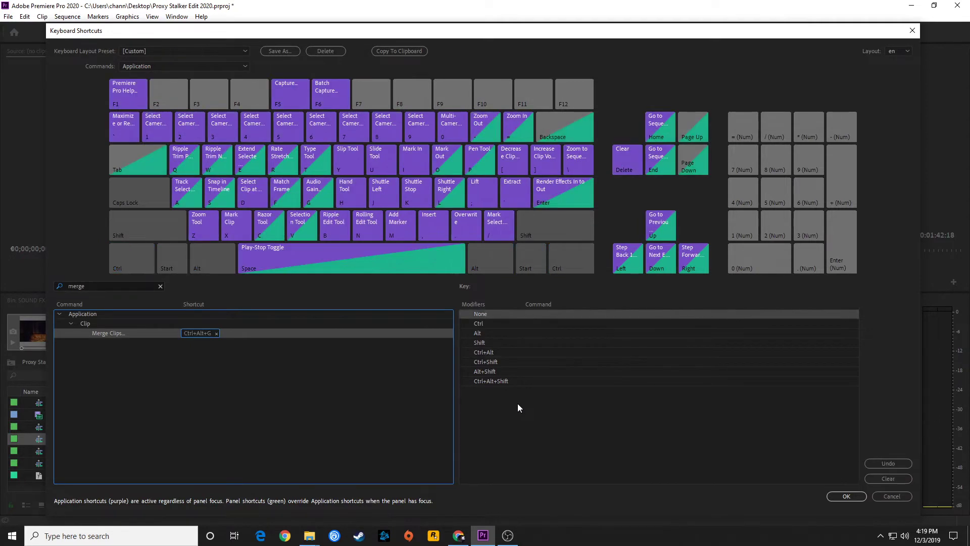
Remove Ctrl+Alt+G from Merge Clips, try I, then remove it after the Mark In conflict
left_click(216, 333)
key("i")
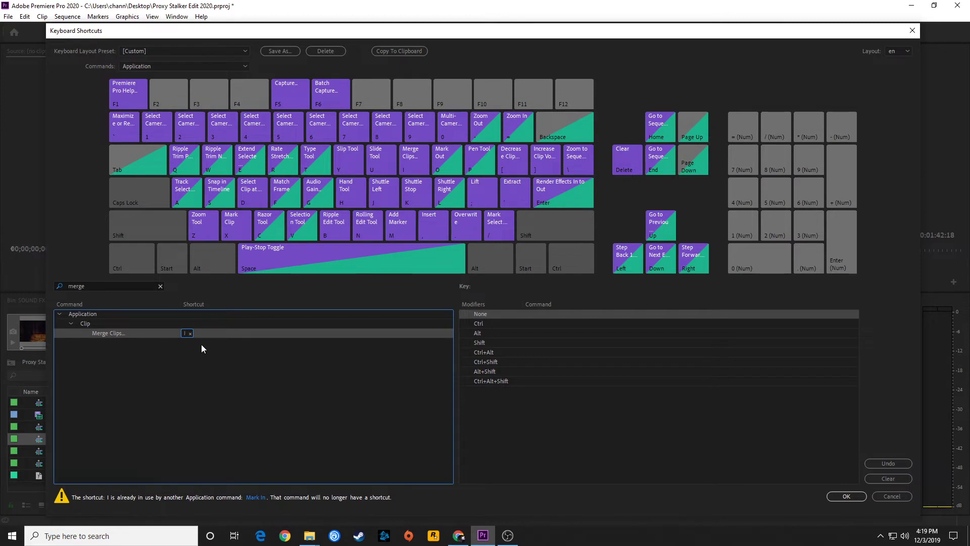
left_click(190, 332)
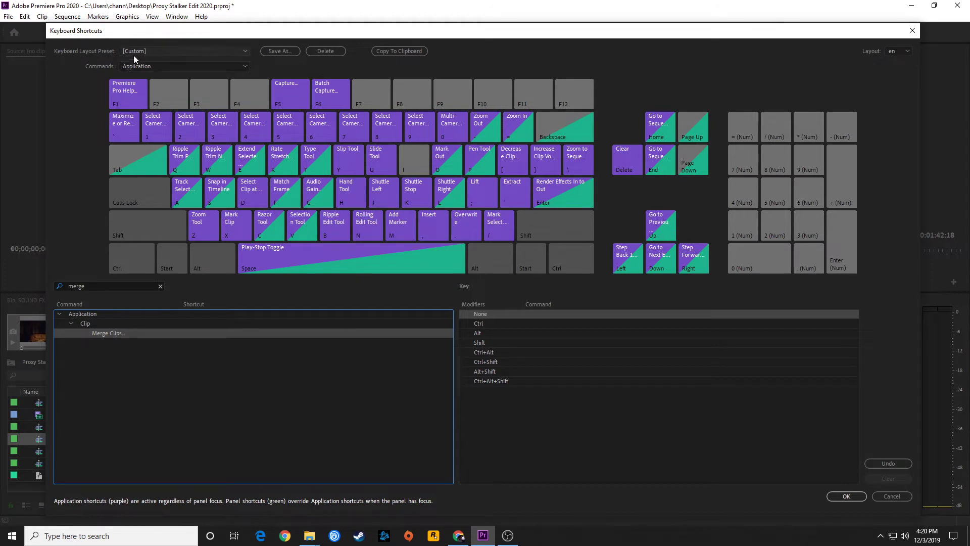
Switch to the Adobe Premiere Pro Default preset and give Merge Clips... Ctrl+Alt+G
left_click(145, 50)
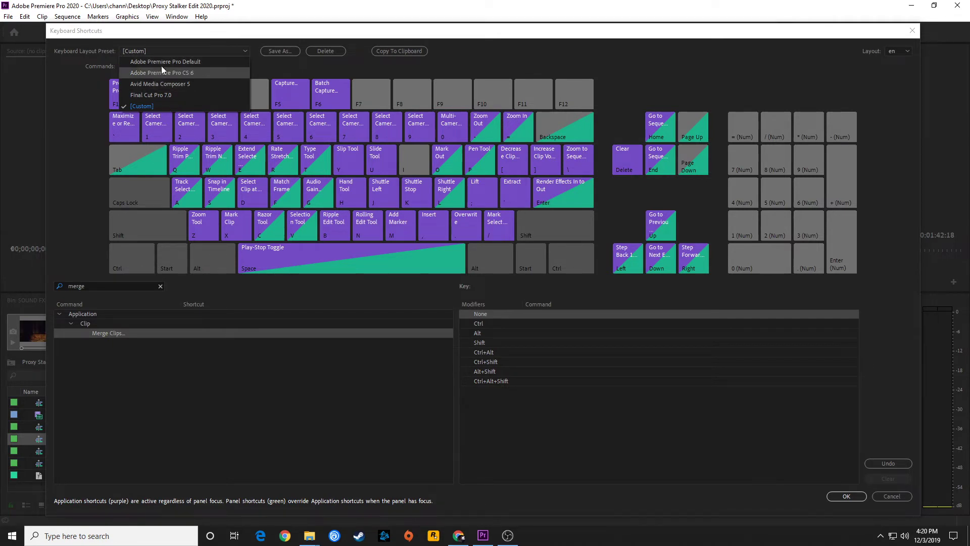
left_click(162, 63)
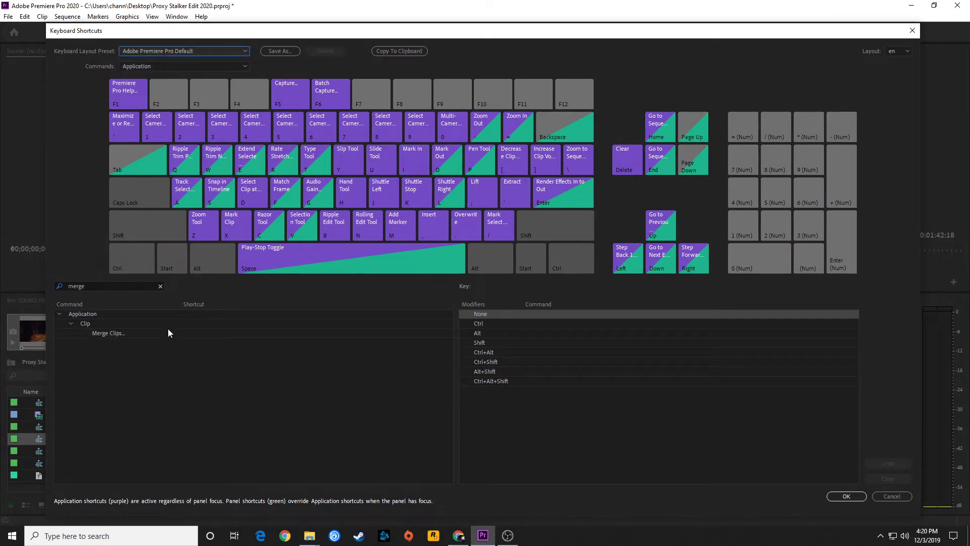
left_click(187, 335)
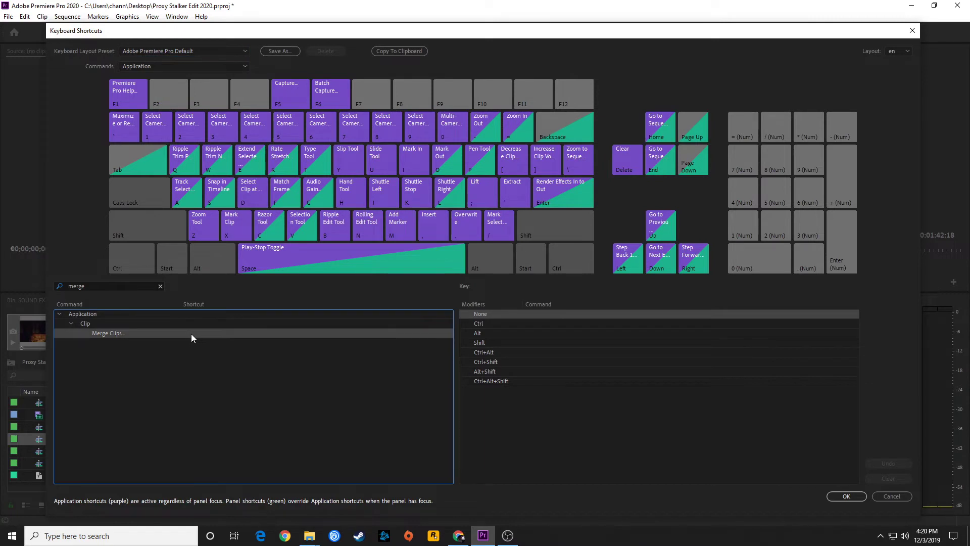
left_click(191, 334)
key("ctrl+alt+g")
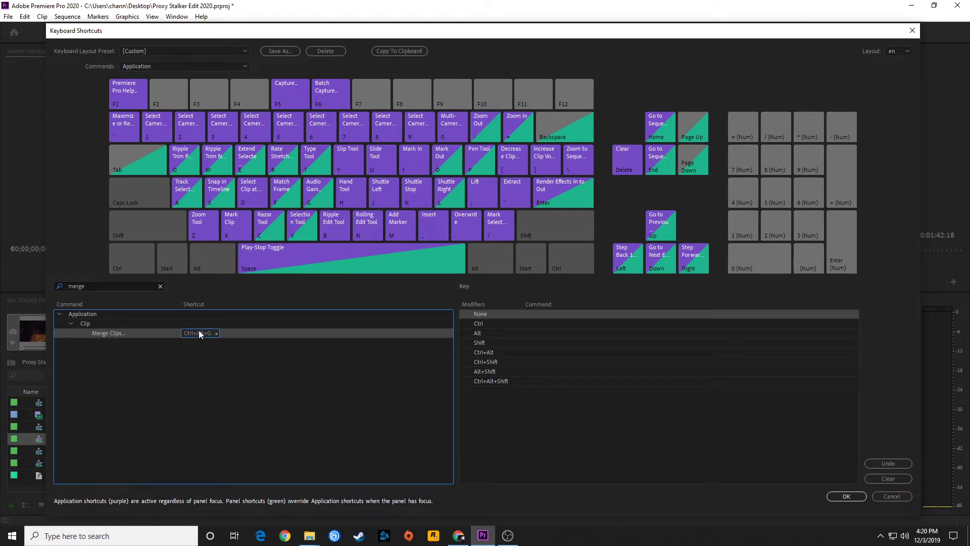
Start saving the customised layout as a new preset with Save As
left_click(157, 54)
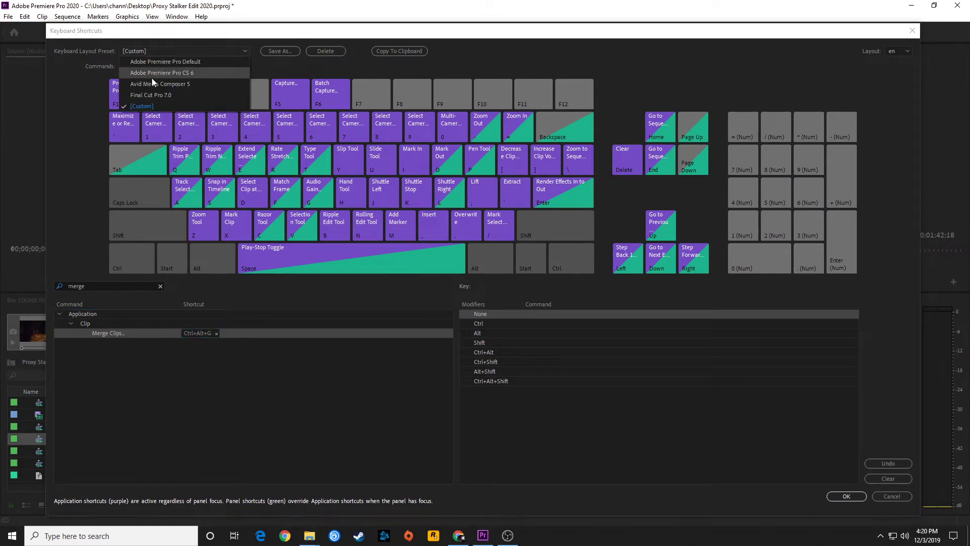
left_click(219, 55)
left_click(277, 52)
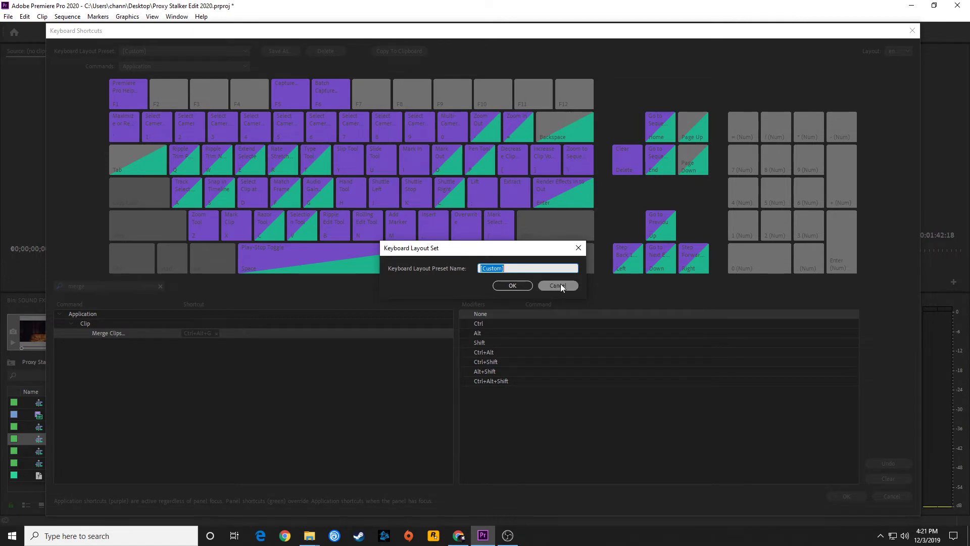
Name the preset 'My Keyboard Layouts' and save it
type("Keyboard Layouts")
key("Return")
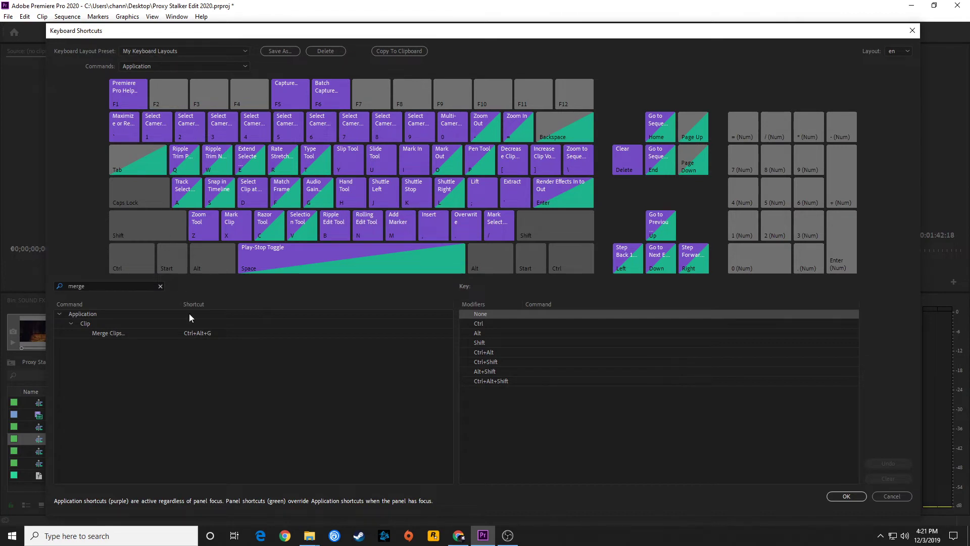
Switch the layout preset to Final Cut Pro 7.0, then back to Adobe Premiere Pro Default
left_click(177, 51)
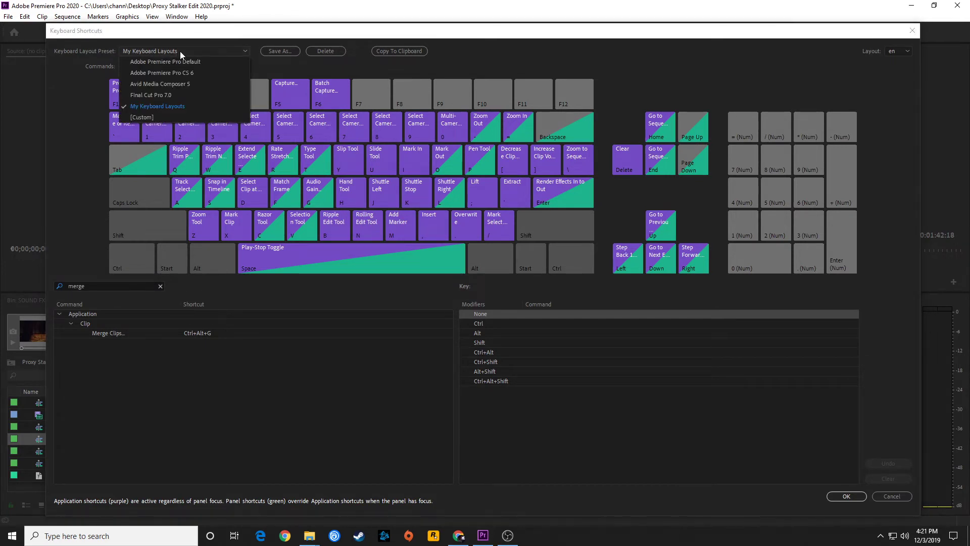
left_click(174, 94)
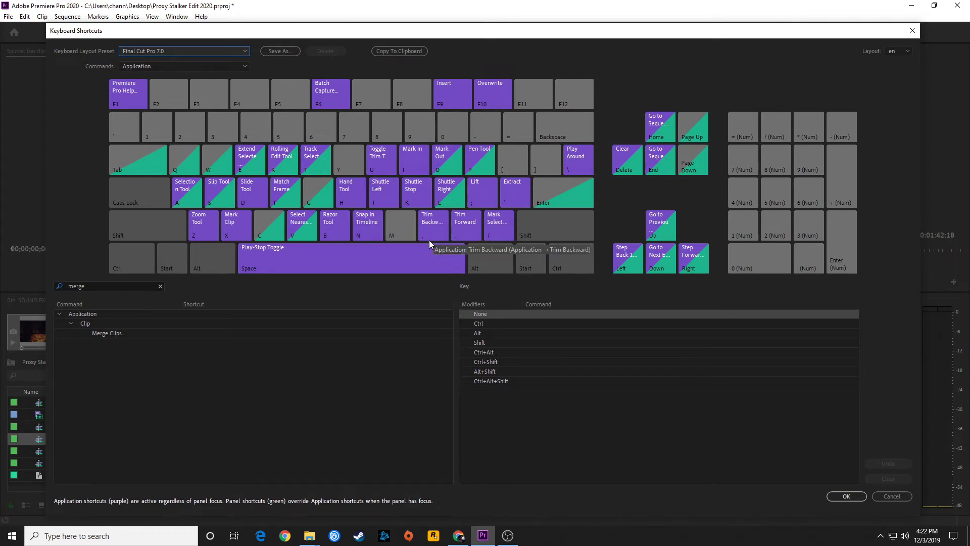
left_click(166, 51)
left_click(167, 57)
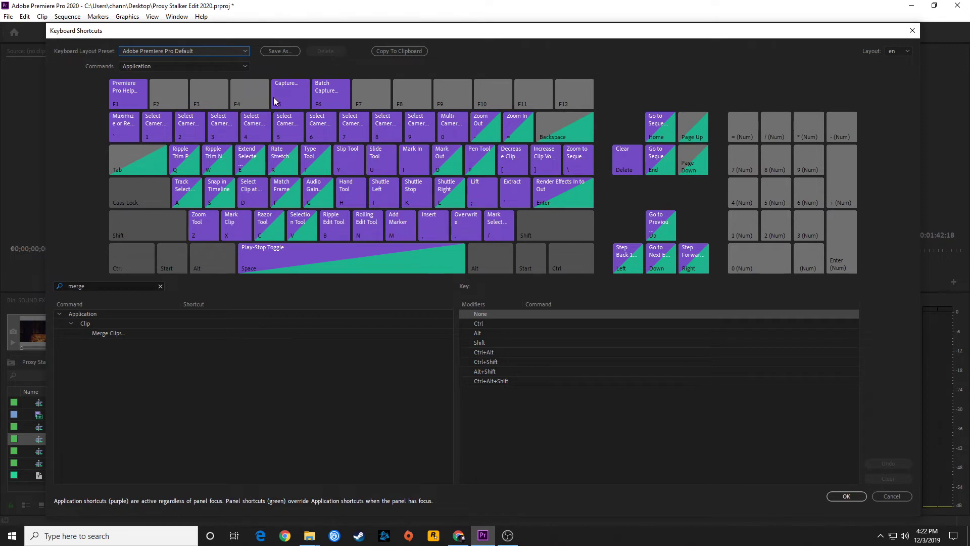
Move keyboard focus through the Keyboard Shortcuts dialog controls
key("Tab")
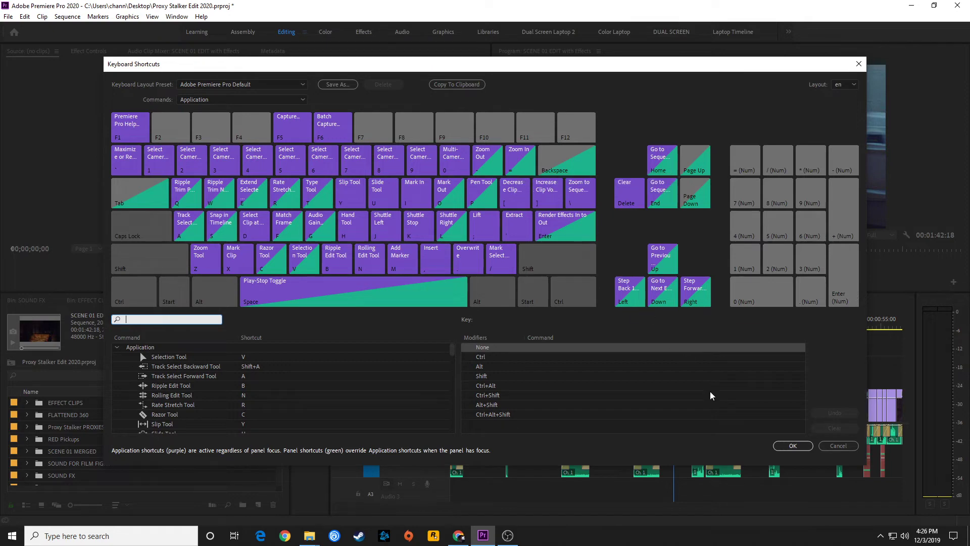
Cancel the Keyboard Shortcuts dialog, set the playhead to 00:00:17:15, and zoom the timeline in and out
left_click(832, 442)
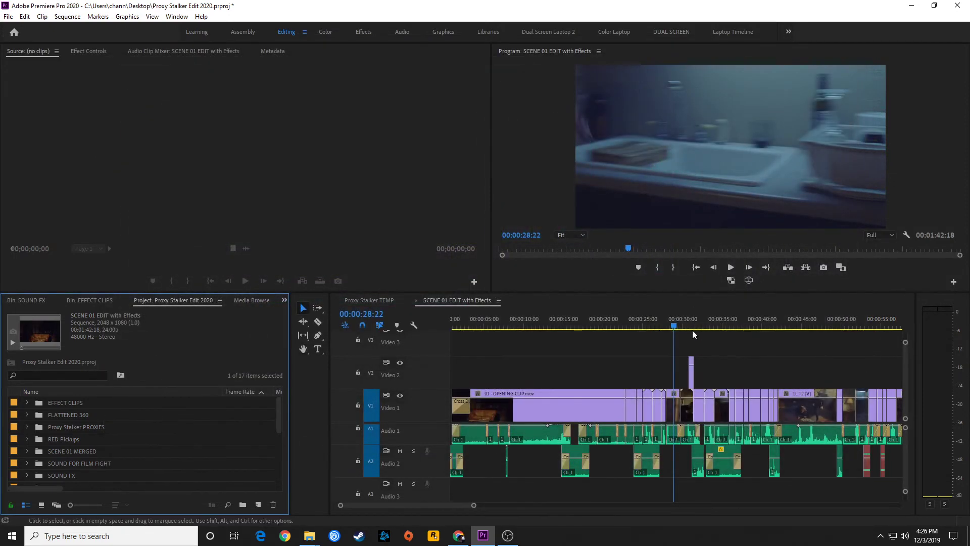
left_click_drag(660, 326, 583, 329)
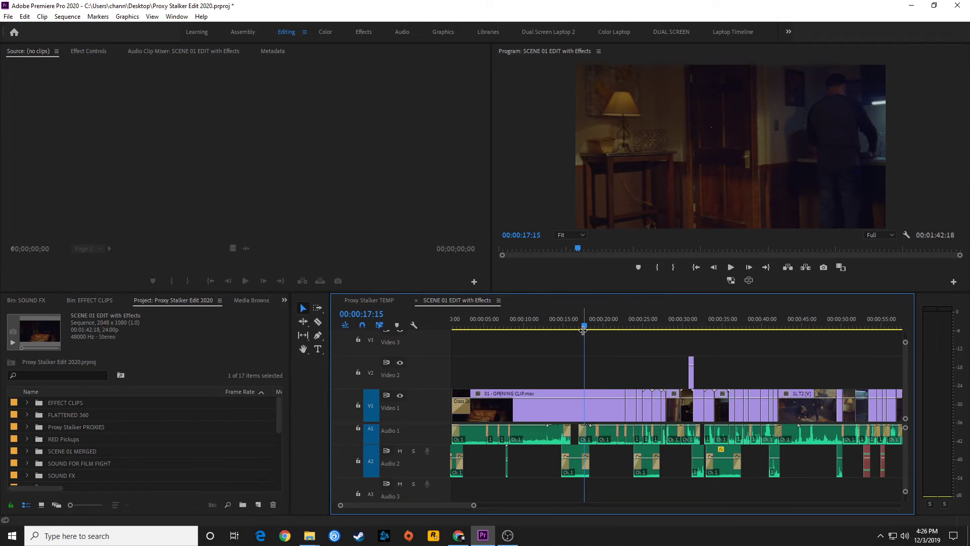
key("equal")
key("equal")
key("equal")
key("equal")
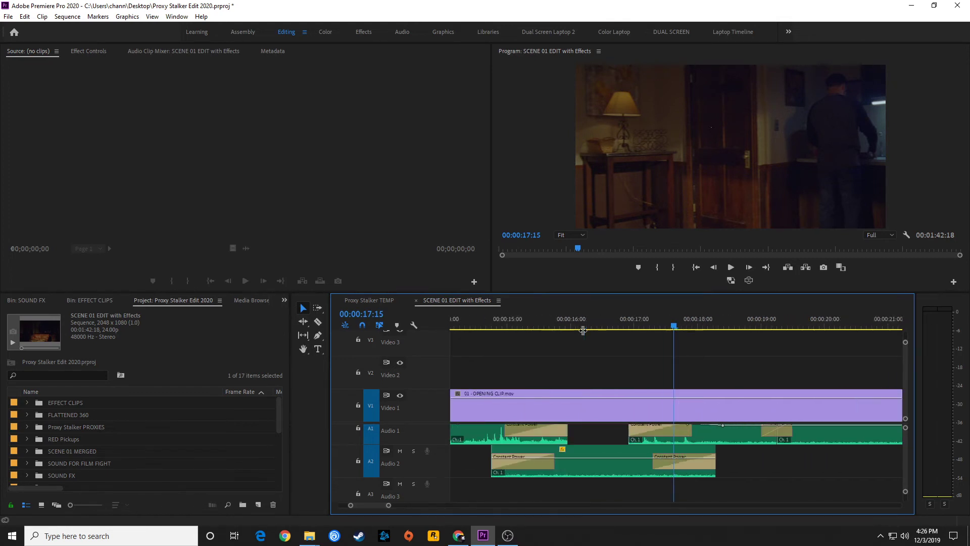
key("minus")
key("minus")
key("minus")
key("minus")
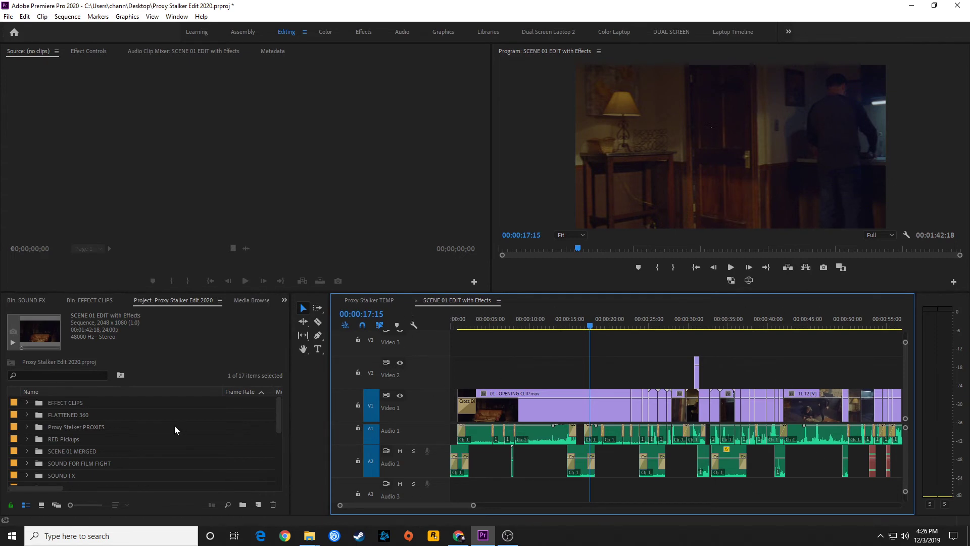
Enlarge the Project panel thumbnails, then shrink them back to list size
left_click(153, 299)
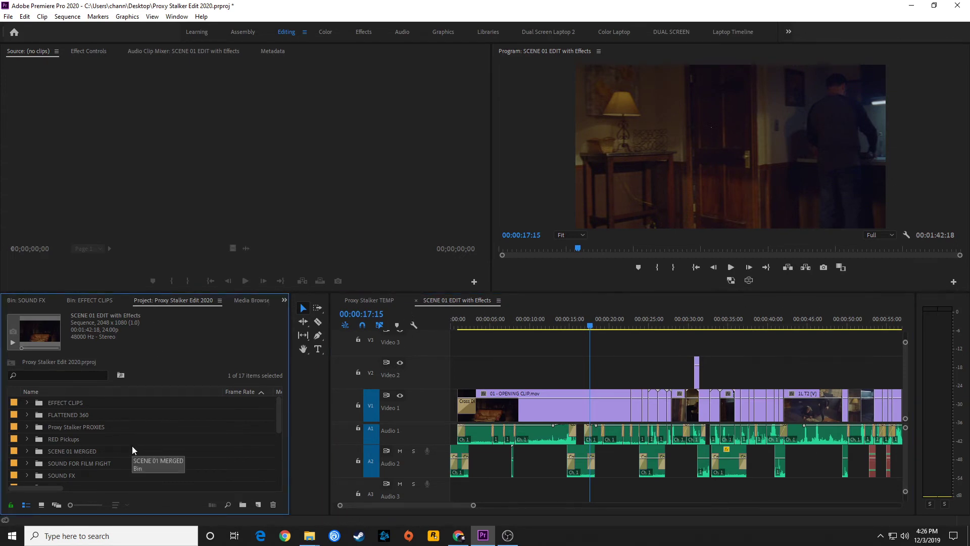
key("shift+bracketright")
key("shift+bracketright")
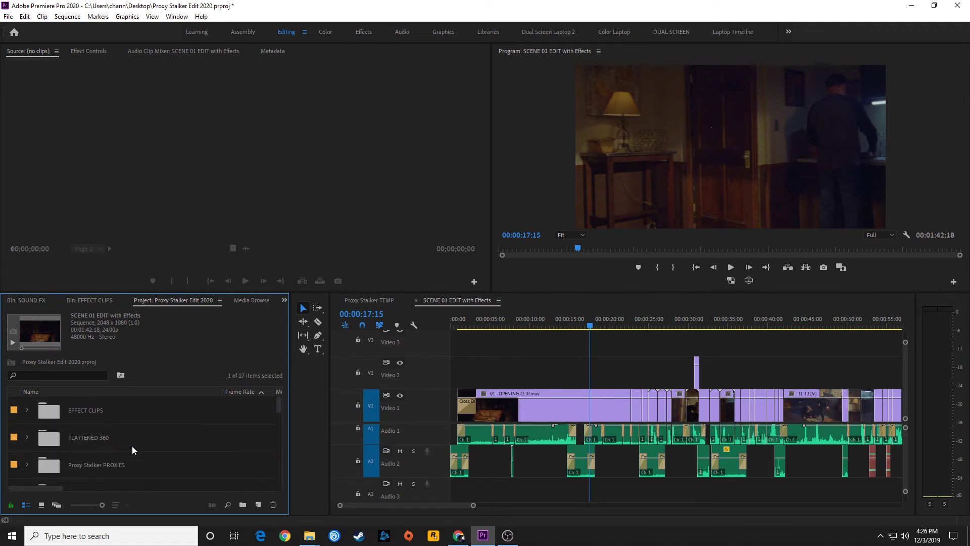
key("shift+bracketleft")
key("shift+bracketleft")
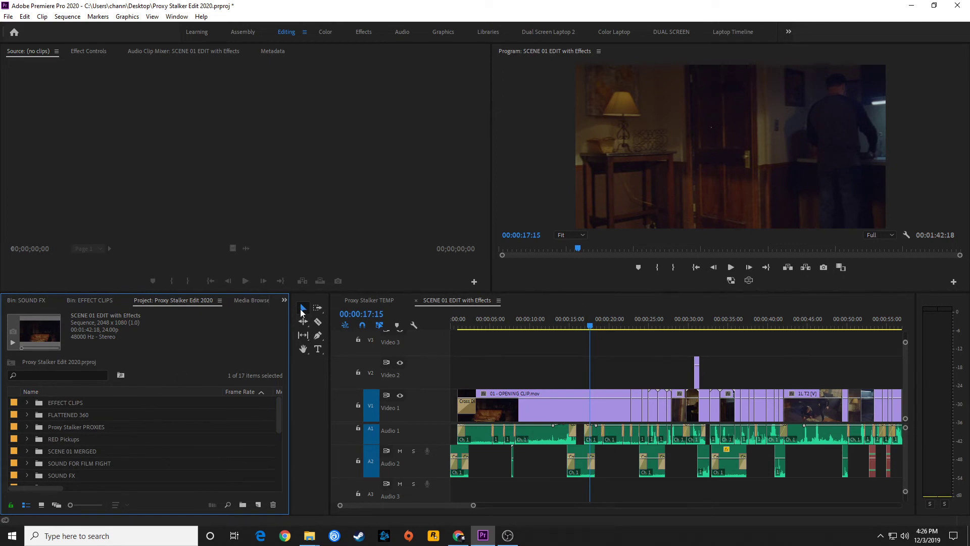
left_click(25, 16)
left_click(62, 311)
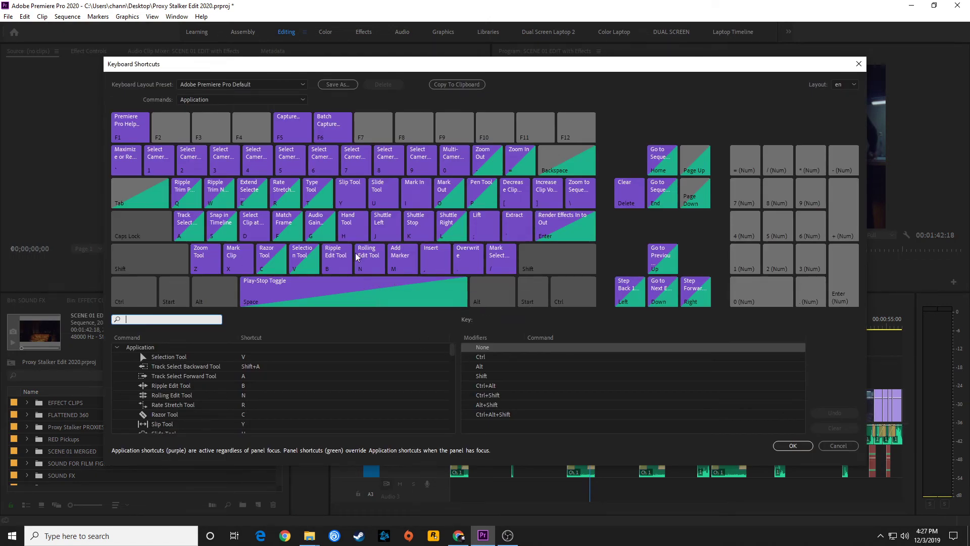
left_click(482, 357)
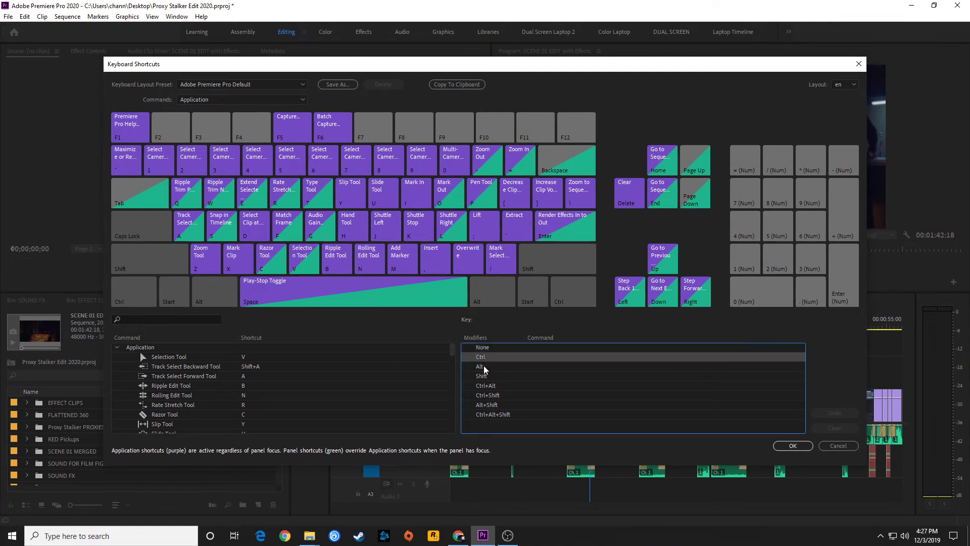
left_click(484, 368)
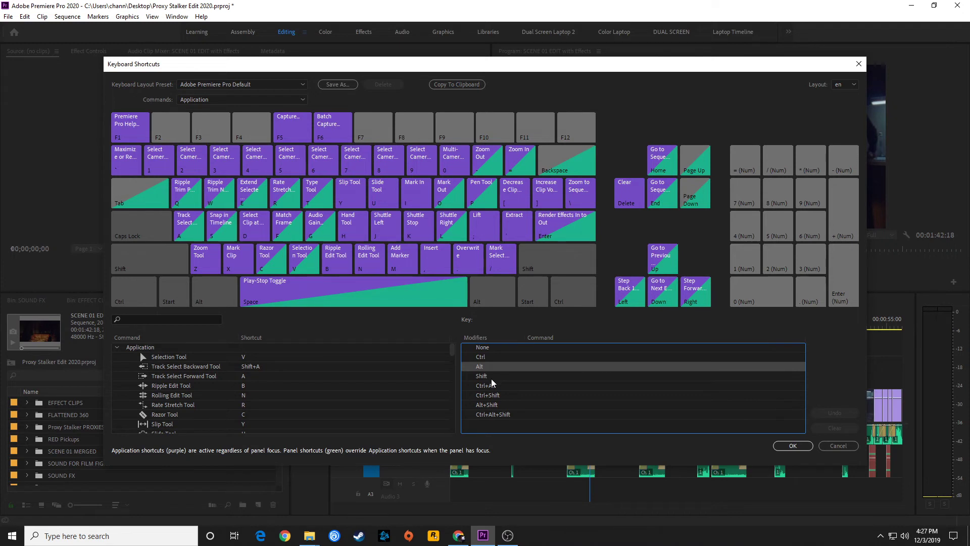
left_click(490, 377)
left_click(495, 386)
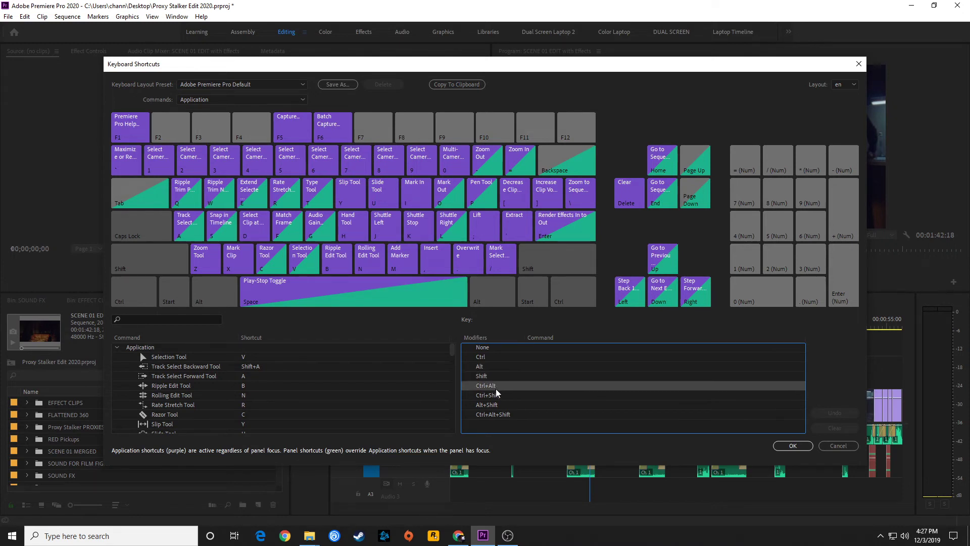
left_click(492, 397)
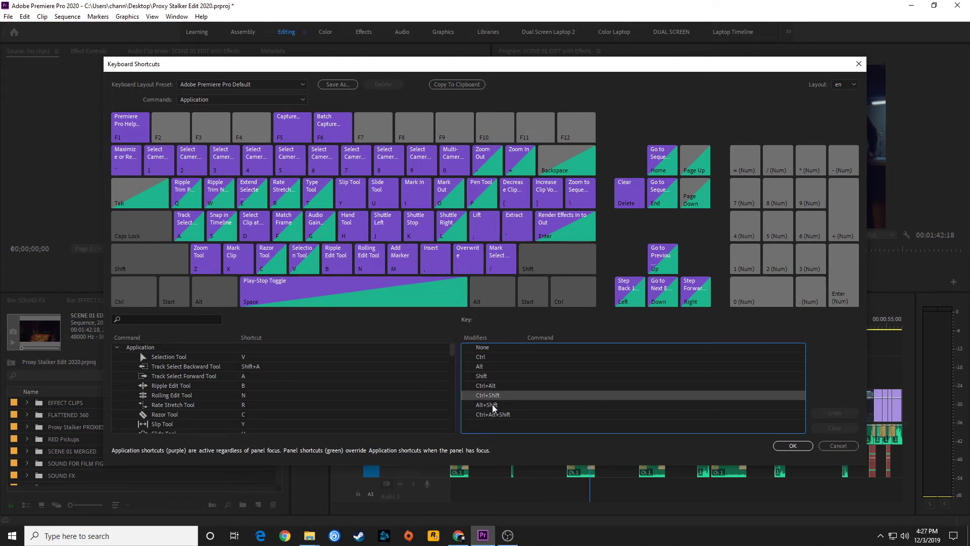
left_click(491, 406)
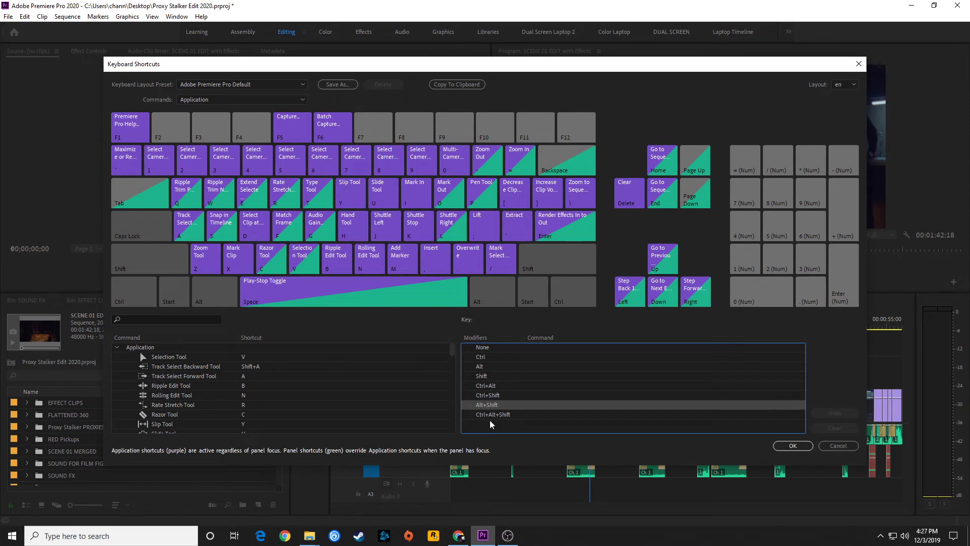
left_click(492, 414)
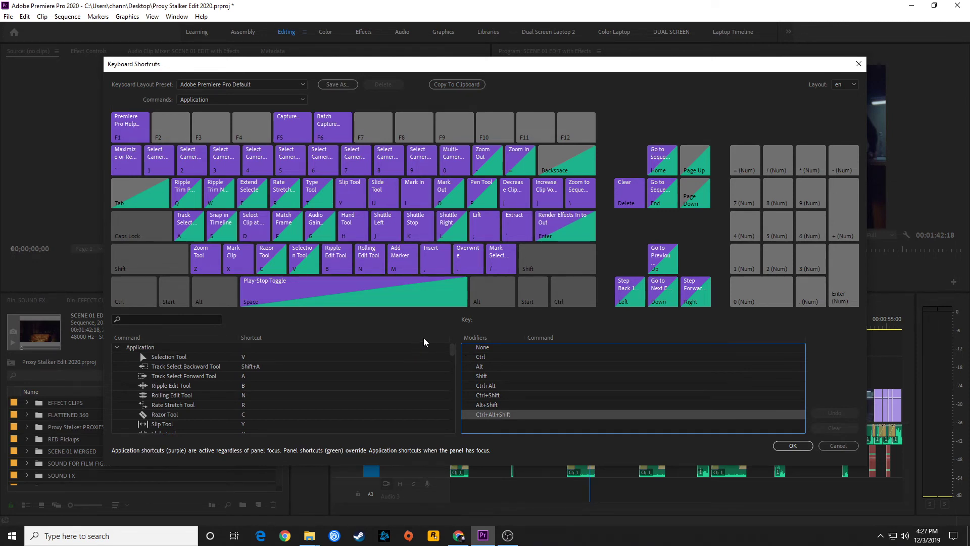
left_click(490, 356)
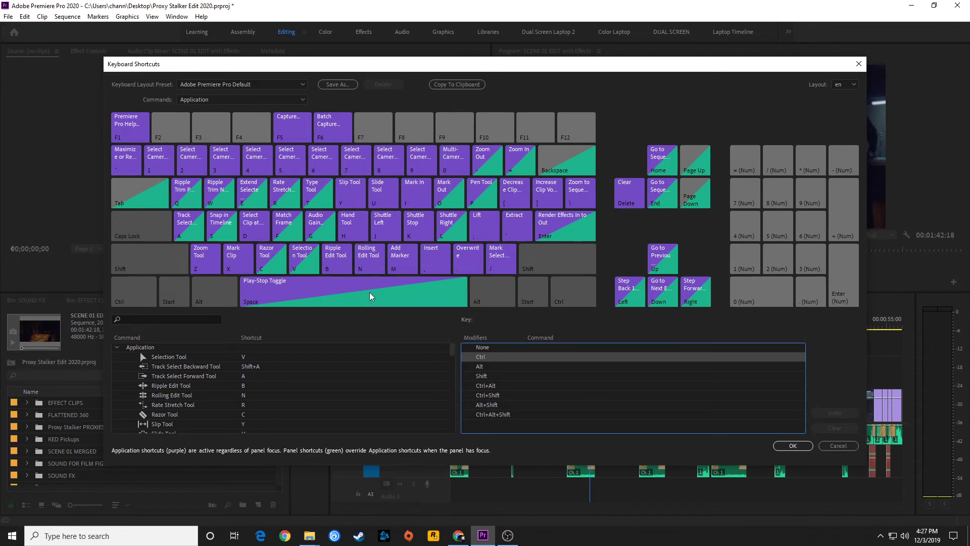
key("ctrl")
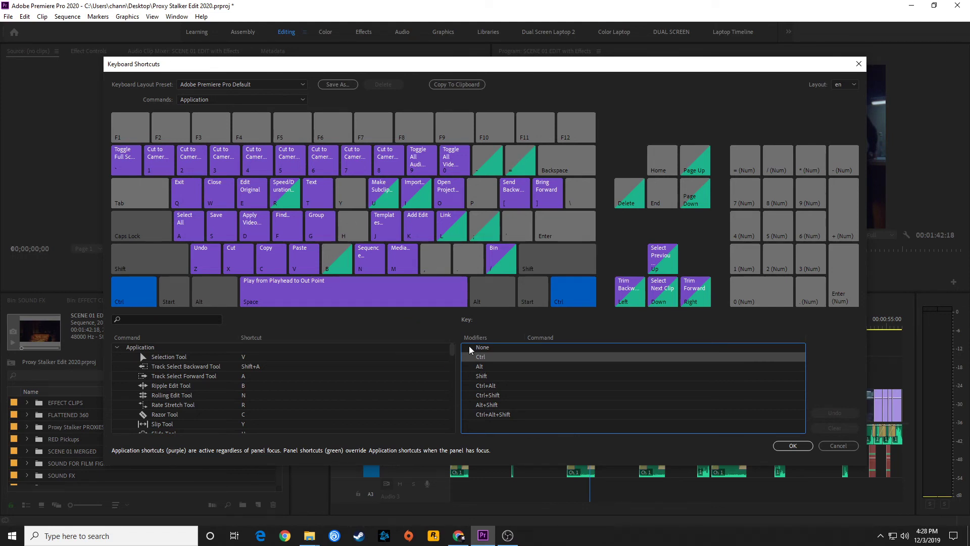
key("alt")
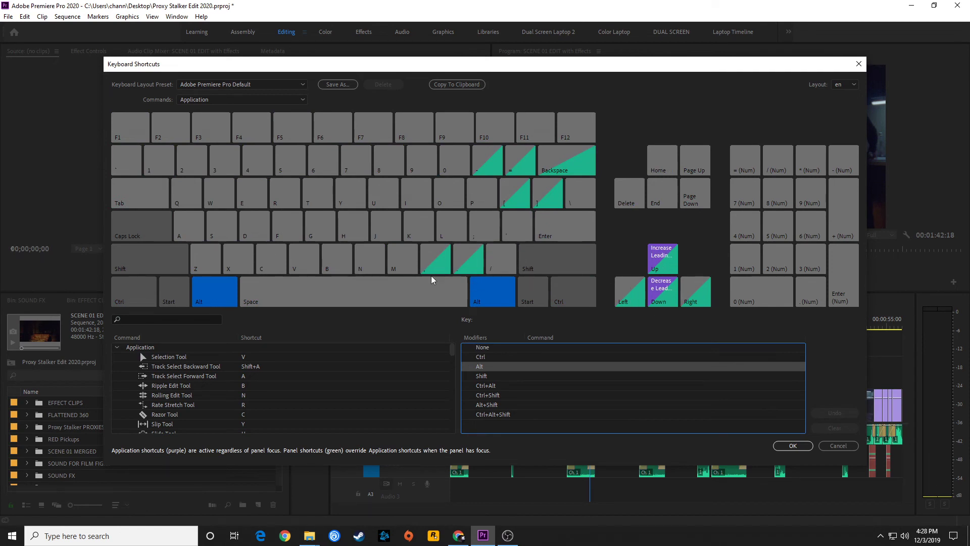
key("ctrl+alt")
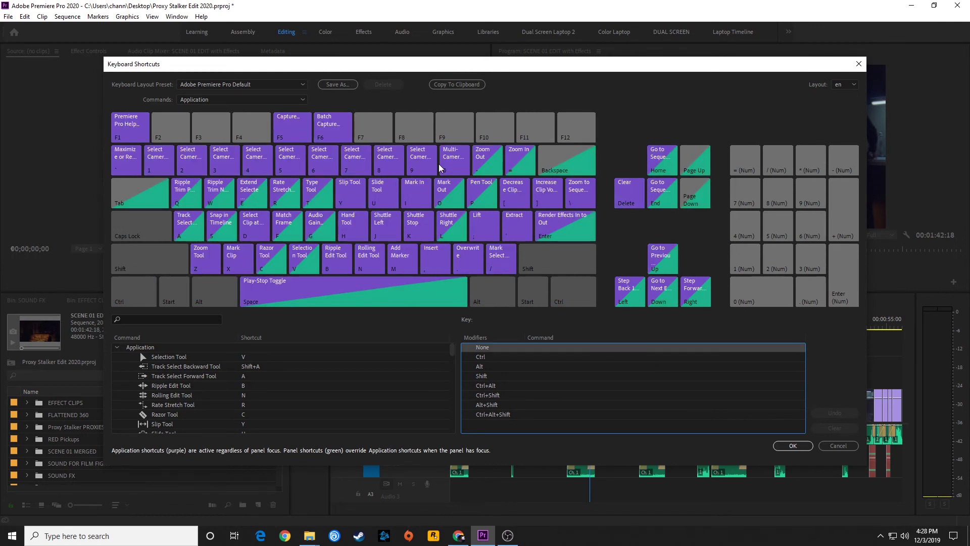
key("ctrl+shift")
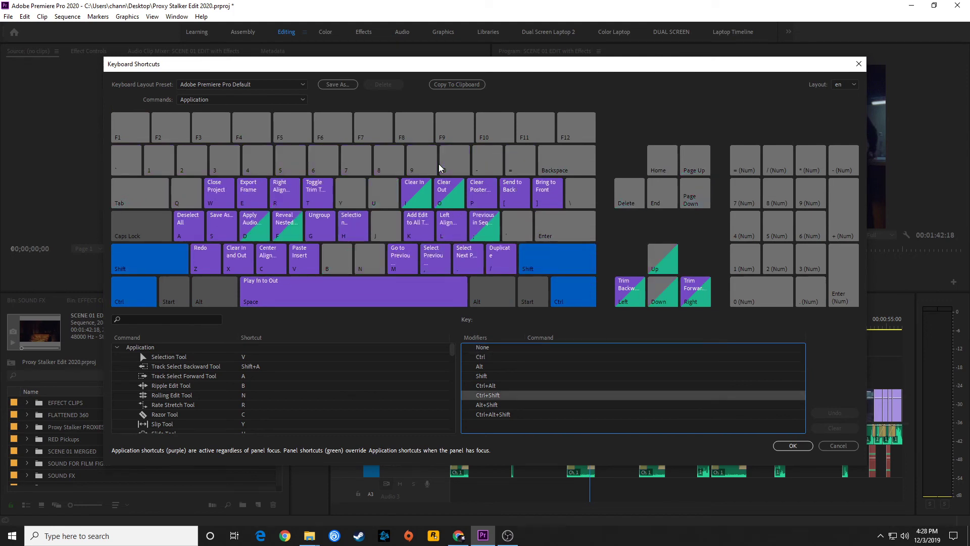
key("shift")
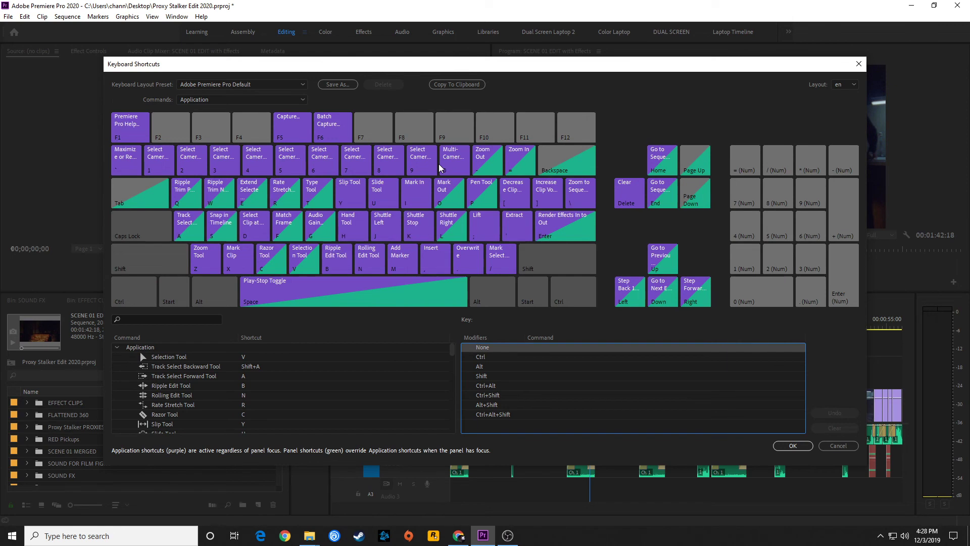
key("ctrl+alt")
key("ctrl+alt")
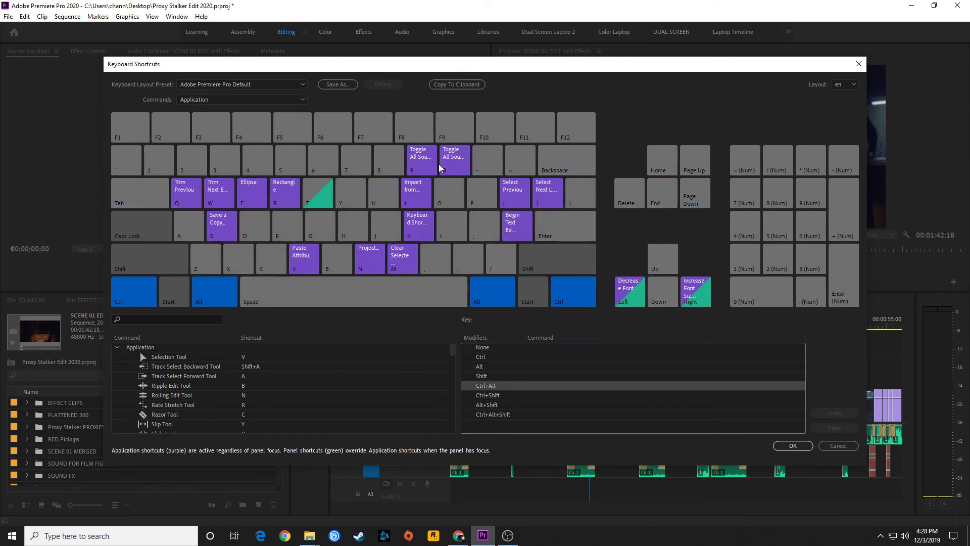
key("ctrl+alt+shift")
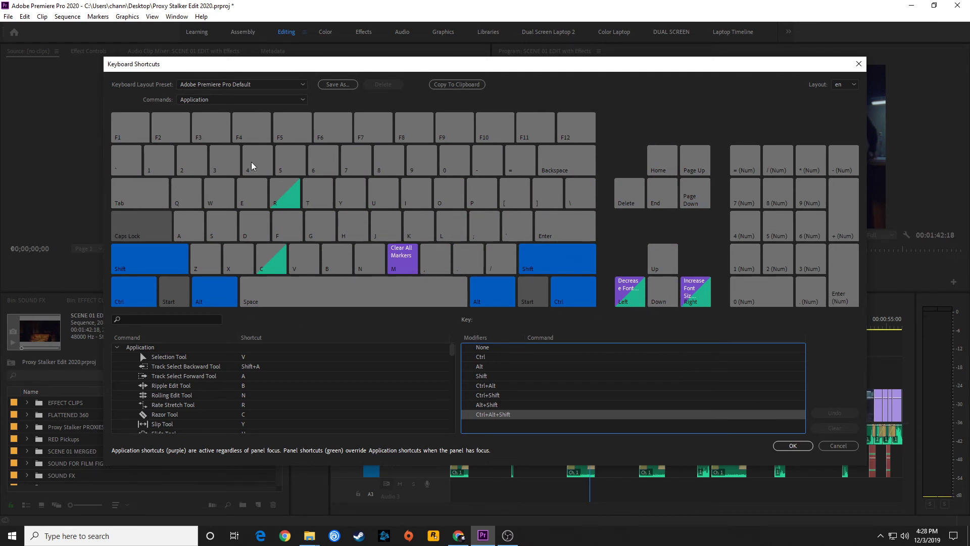
key("ctrl+alt")
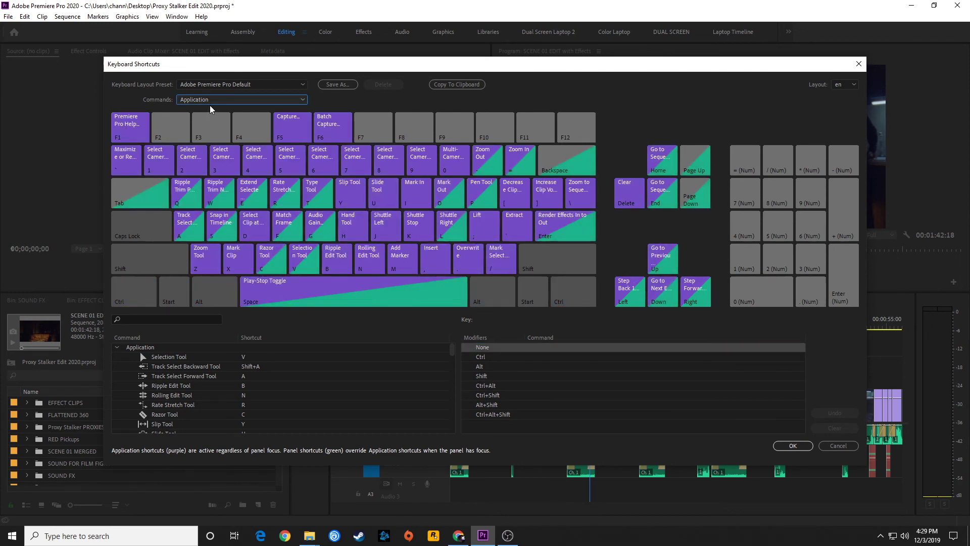
Switch the Commands dropdown to Project Panel, passing briefly through Progress Panel
left_click(210, 101)
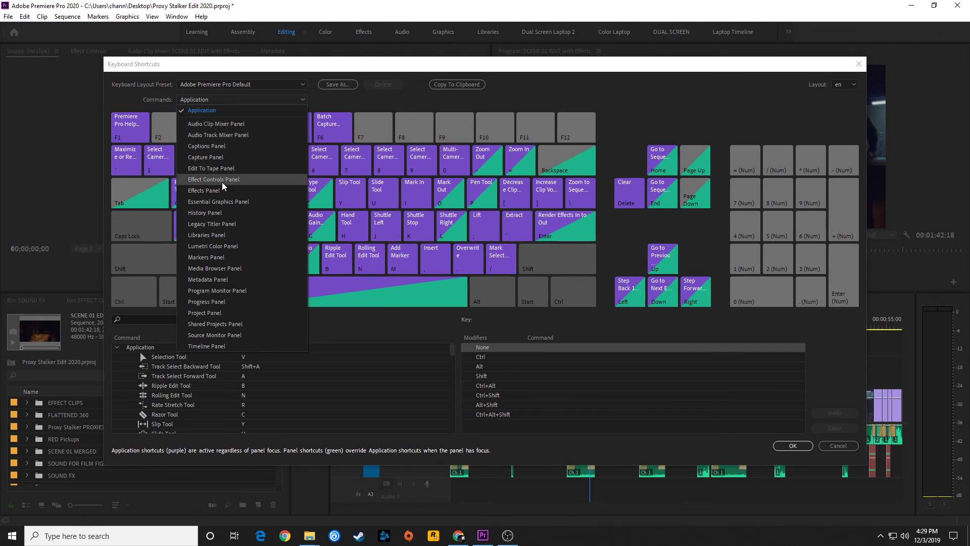
left_click(225, 302)
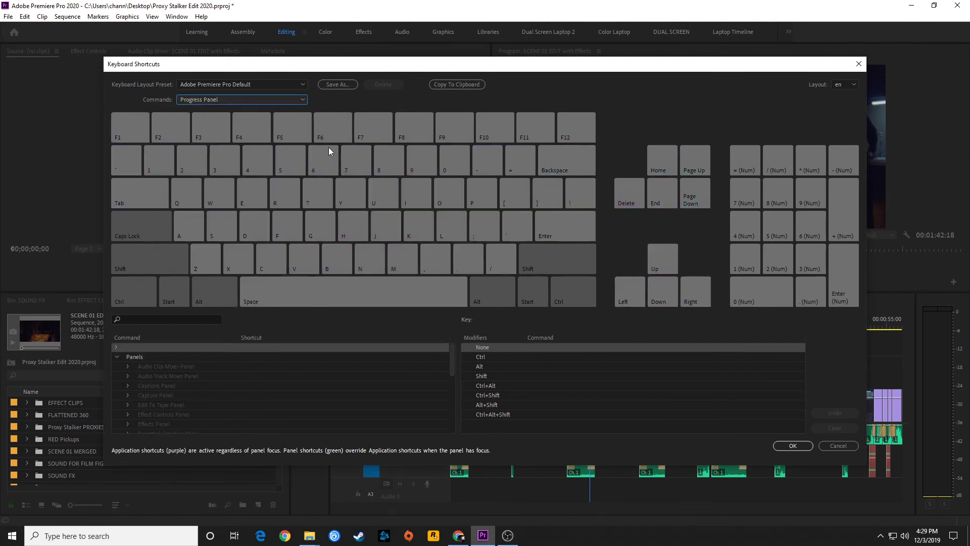
left_click(230, 100)
left_click(222, 309)
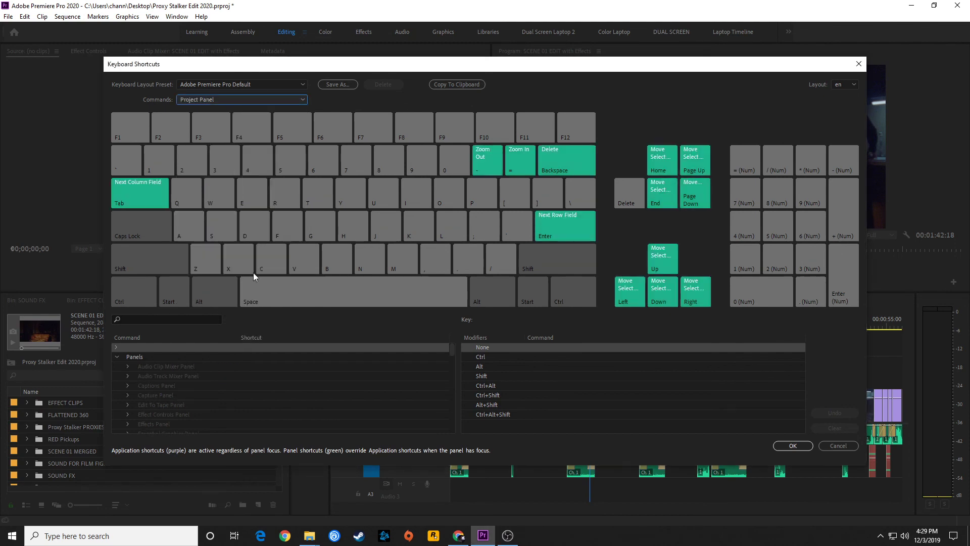
Preview the Project Panel's Ctrl, Alt, Shift, Ctrl+Shift and Ctrl+Alt+Shift shortcut layers
key("ctrl")
key("ctrl")
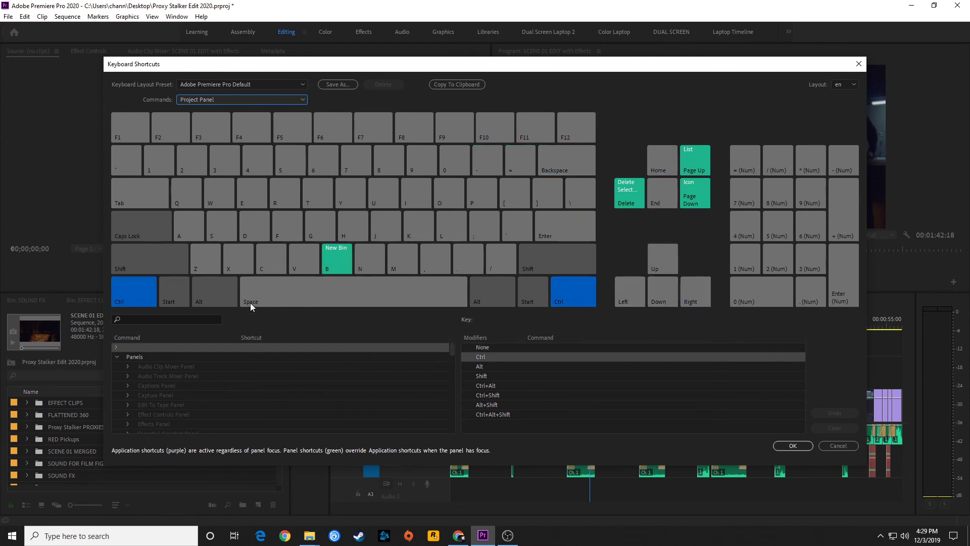
key("alt")
key("shift")
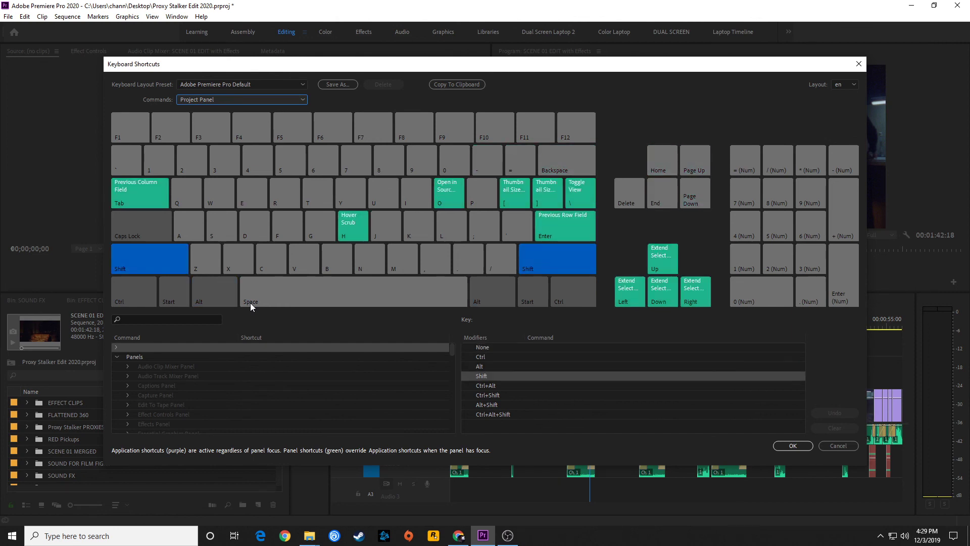
key("ctrl+shift")
key("ctrl+alt+shift")
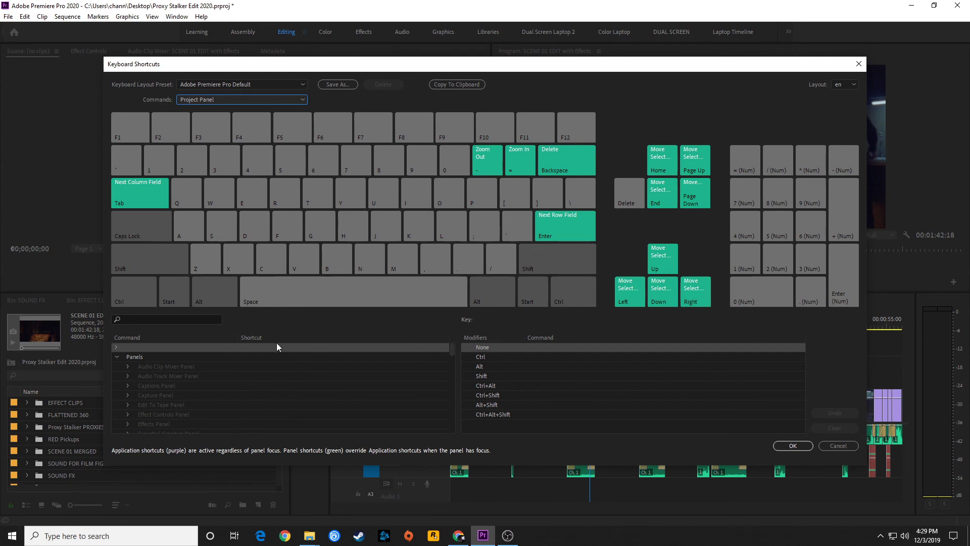
Choose Application in the Commands dropdown and scroll its command list down and back up
left_click(209, 100)
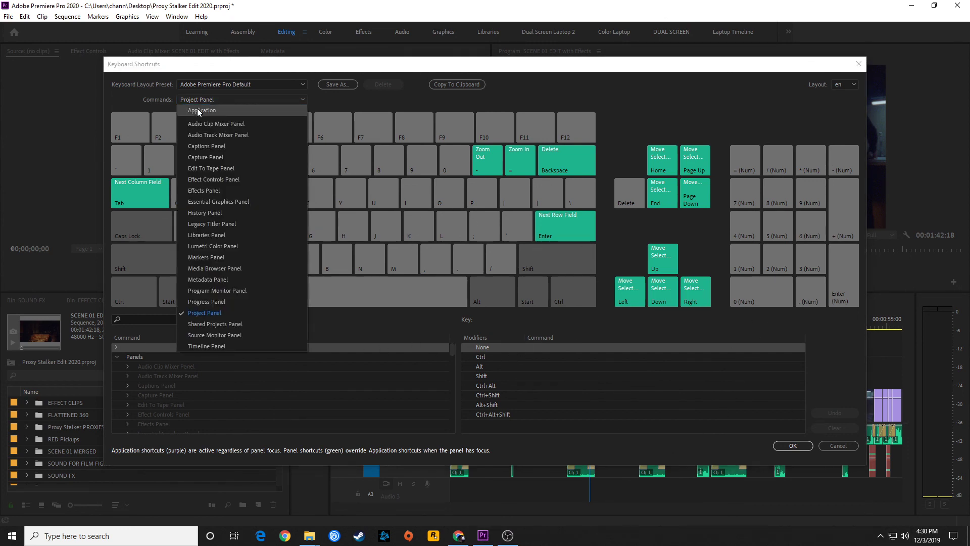
left_click(197, 108)
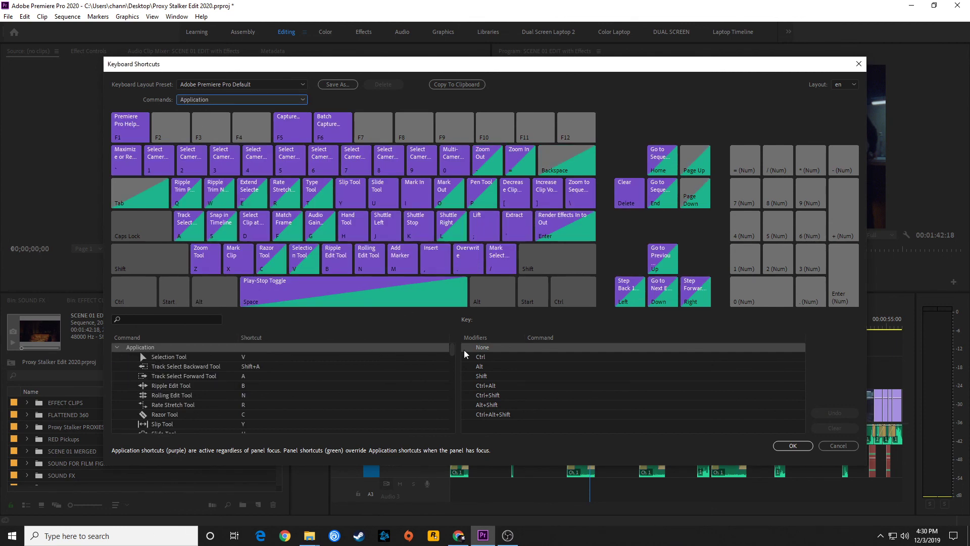
left_click_drag(451, 343, 444, 428)
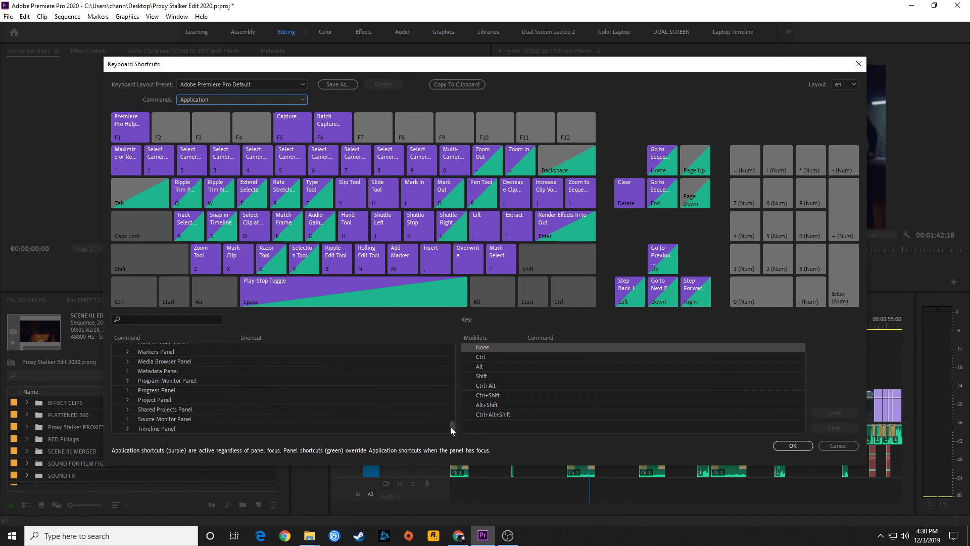
scroll(450, 427, "up", 15)
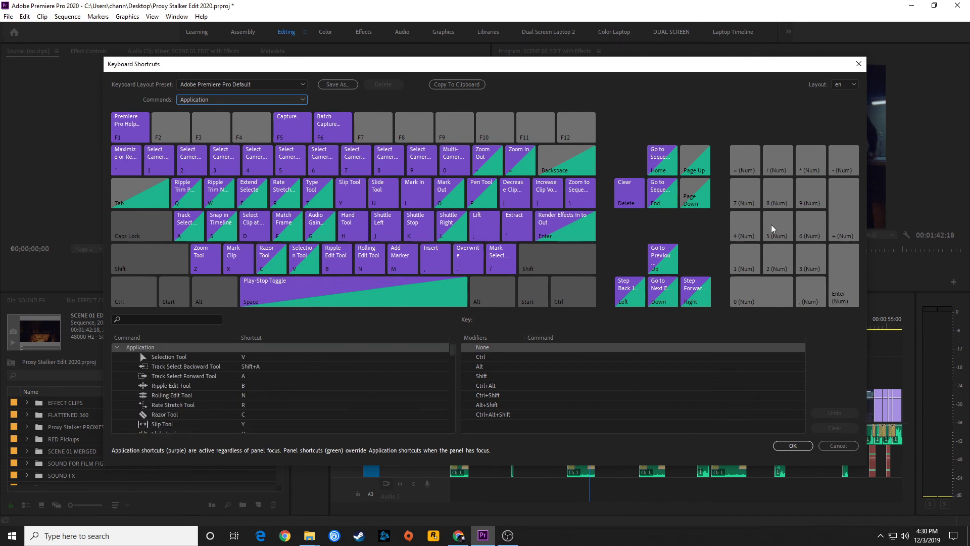